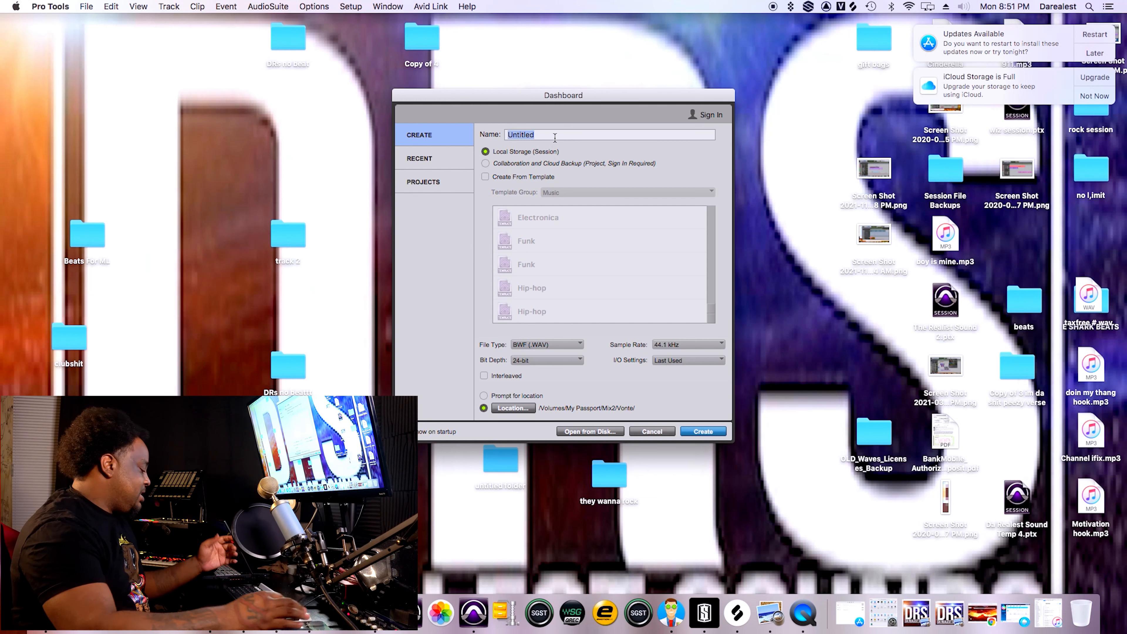
# Name the new session "Lets Get to It" and keep BWF (.WAV) as the file type.
pyautogui.write('Let')
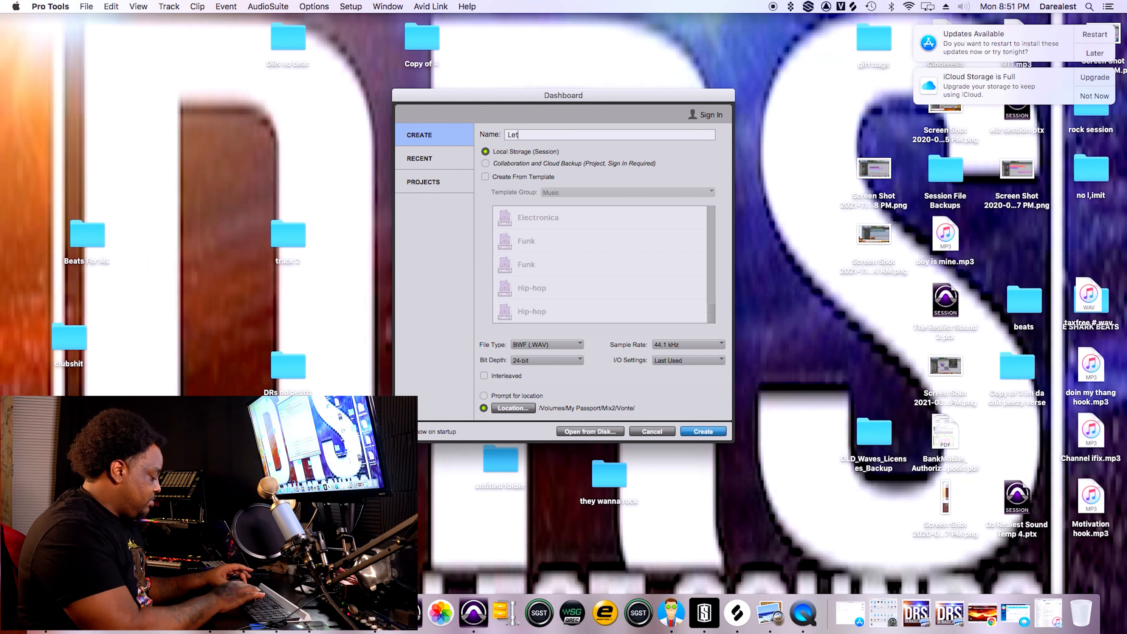
pyautogui.write('s Get to It')
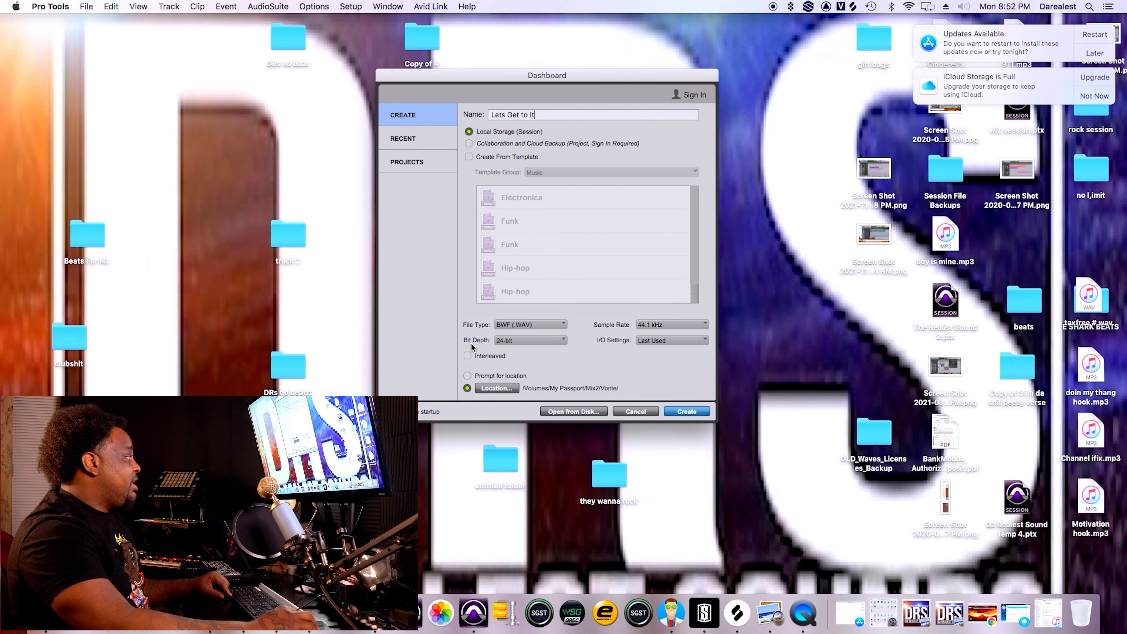
pyautogui.click(512, 326)
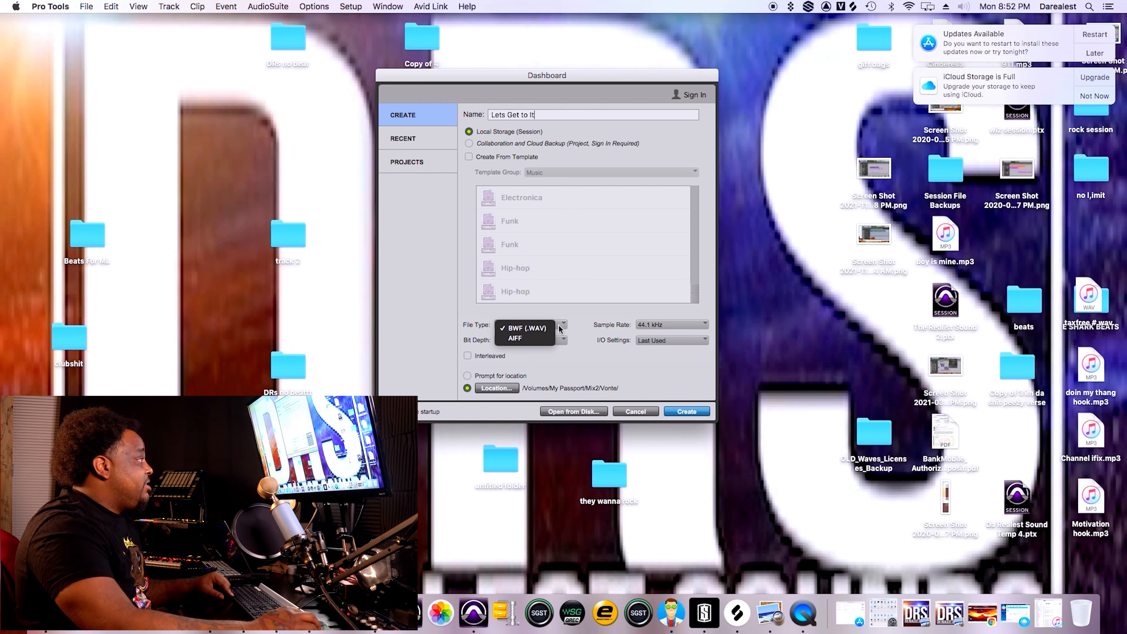
pyautogui.click(576, 327)
# Configure the session with a 48 kHz sample rate, 24-bit depth and Stereo Mix I/O settings.
pyautogui.click(678, 325)
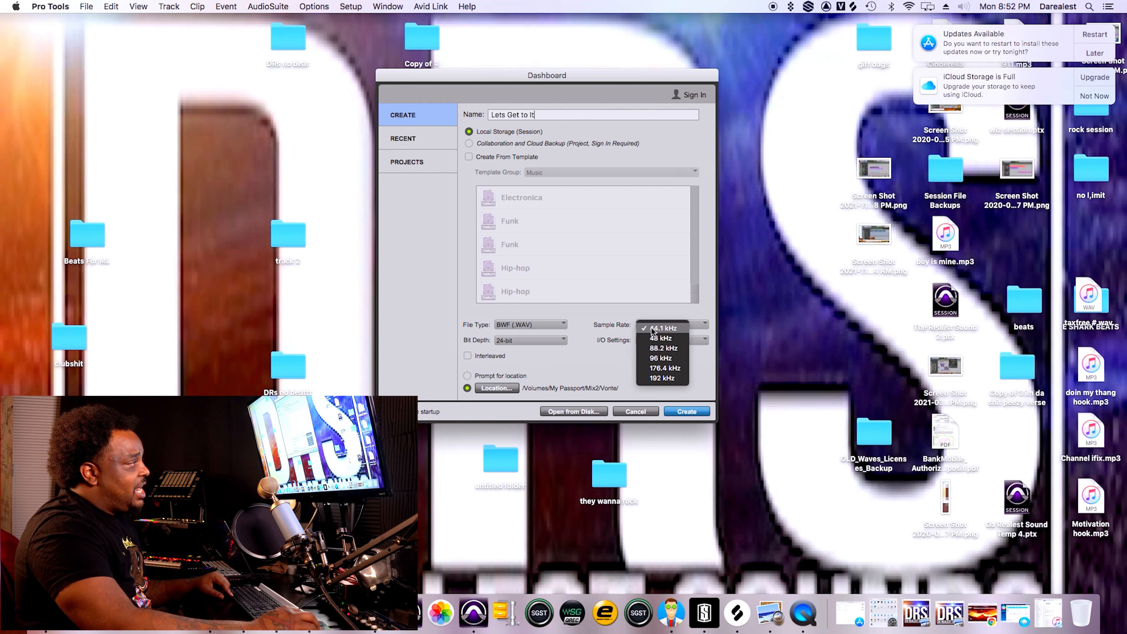
pyautogui.click(654, 339)
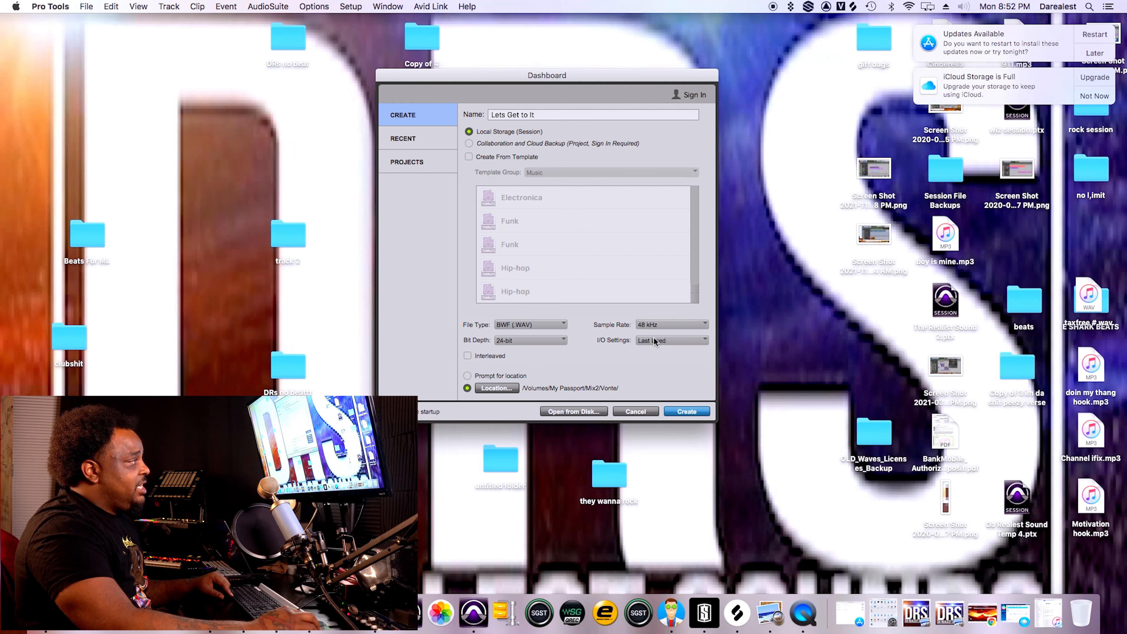
pyautogui.click(657, 329)
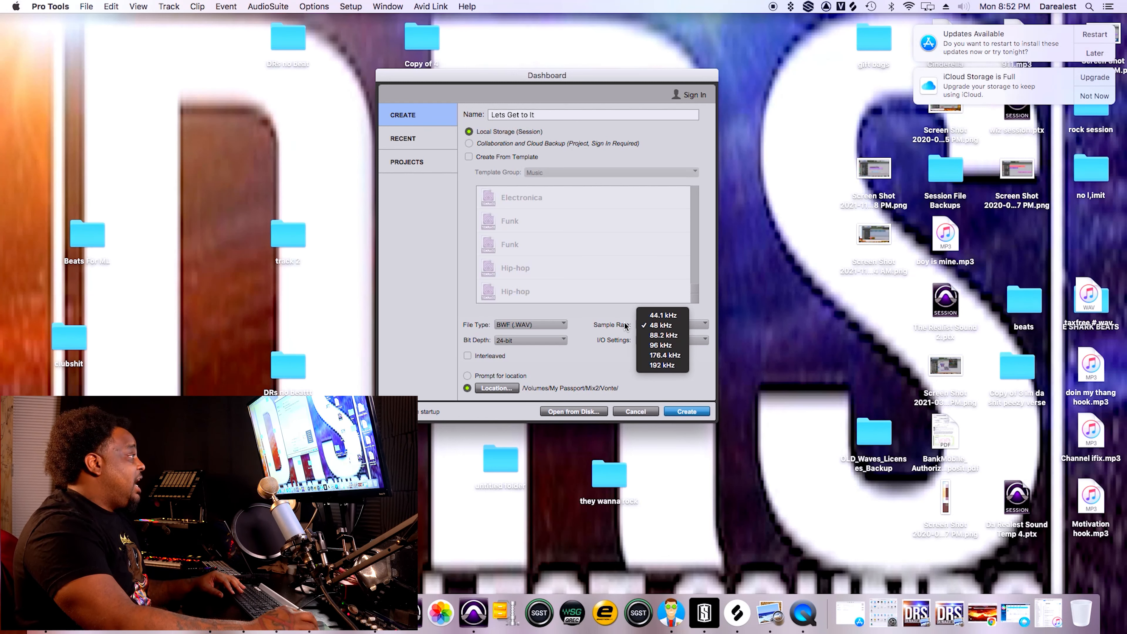
pyautogui.click(595, 330)
pyautogui.click(535, 342)
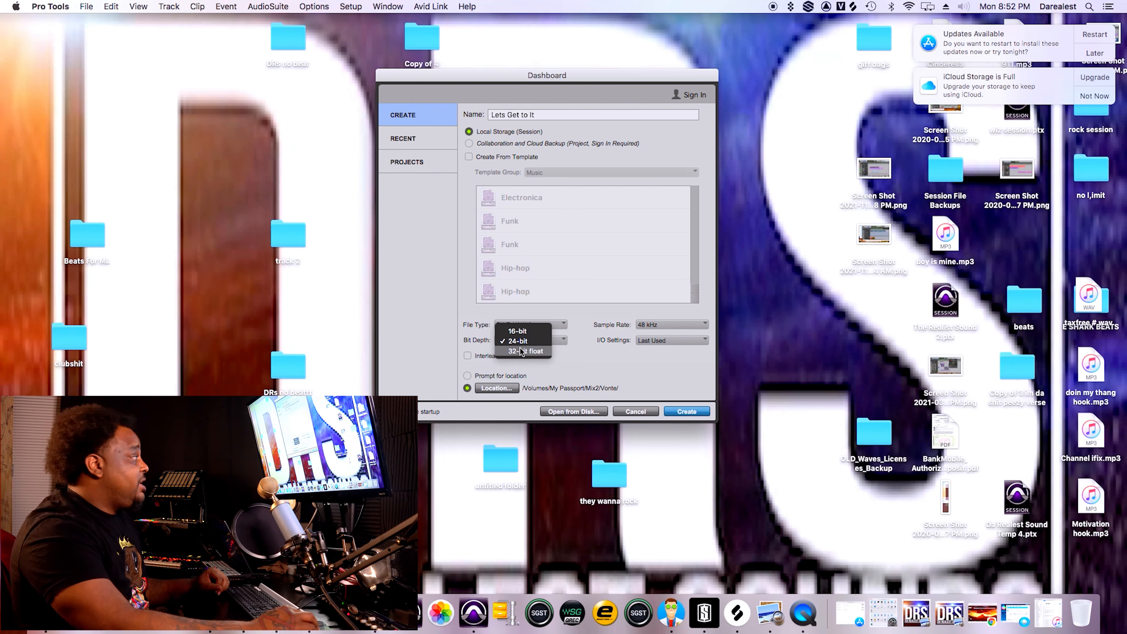
pyautogui.click(524, 342)
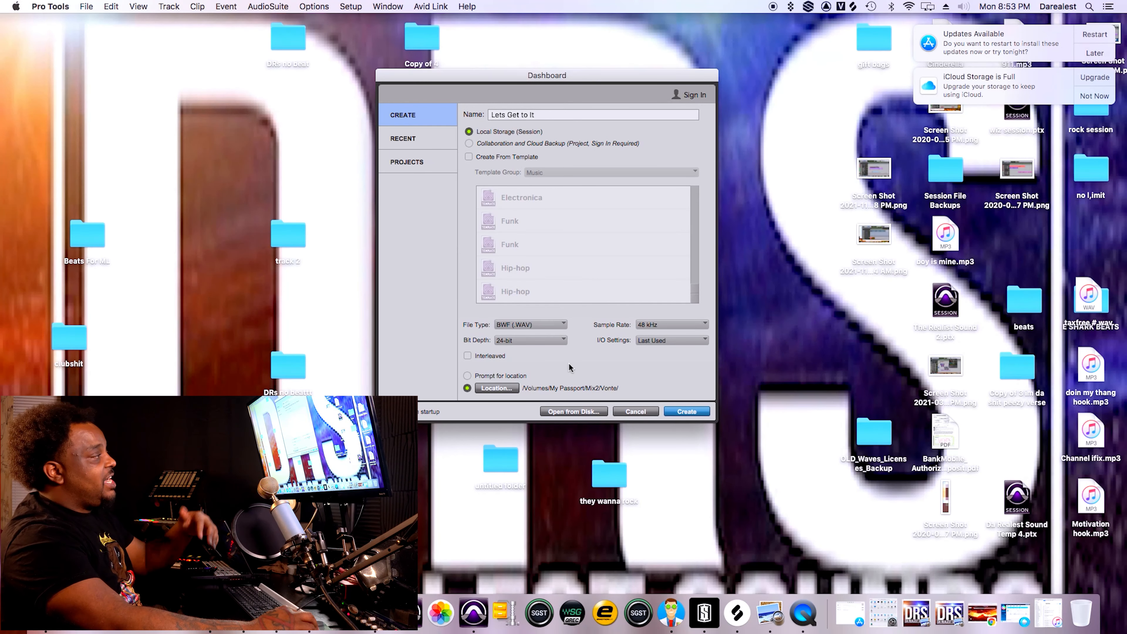
pyautogui.click(656, 342)
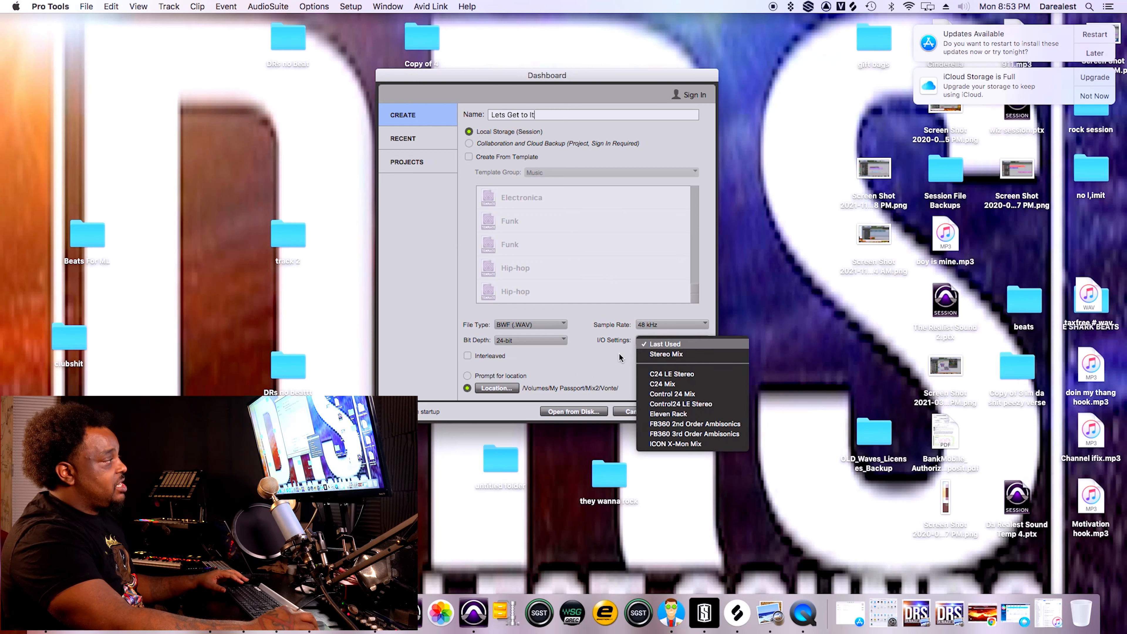
pyautogui.click(661, 356)
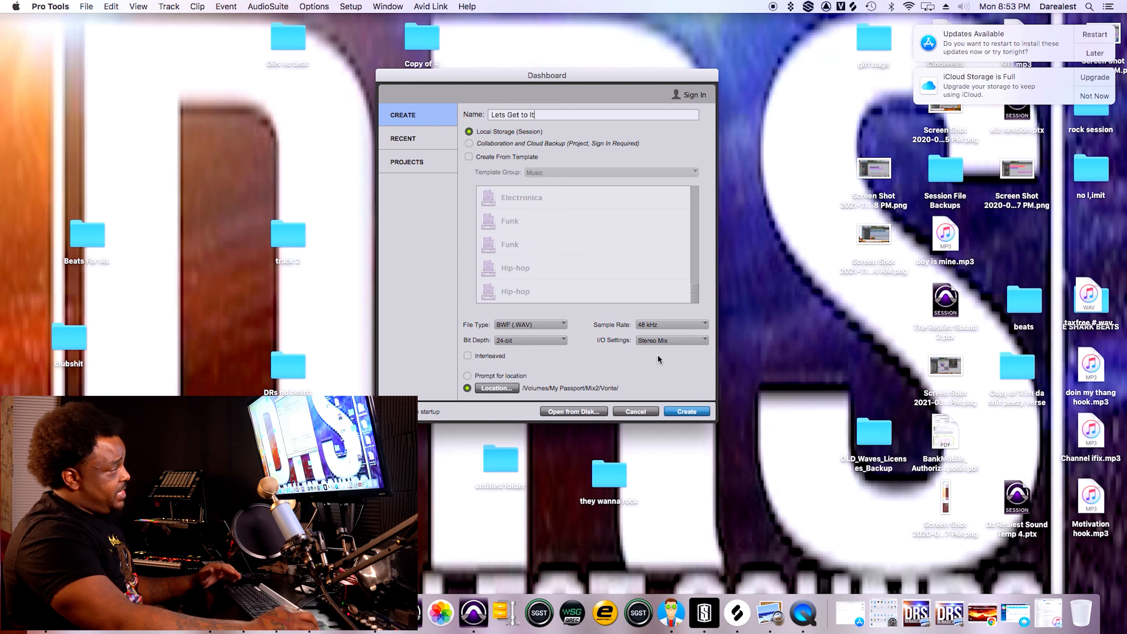
# Create a "2022 Sessions" folder inside Documents and choose it as the session's location.
pyautogui.click(495, 388)
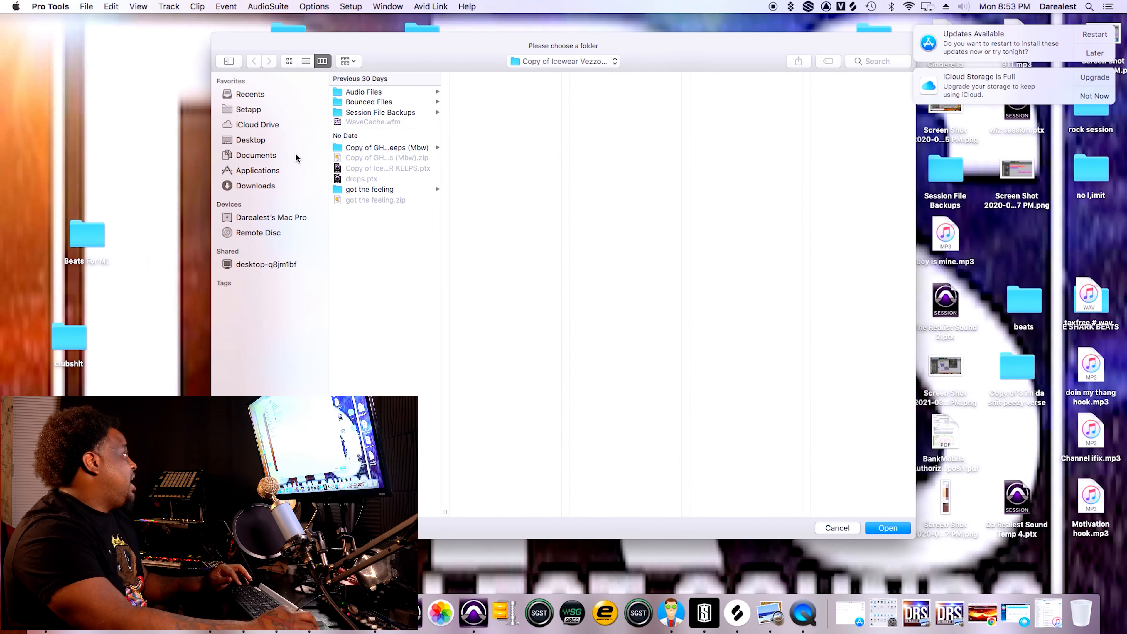
pyautogui.click(296, 158)
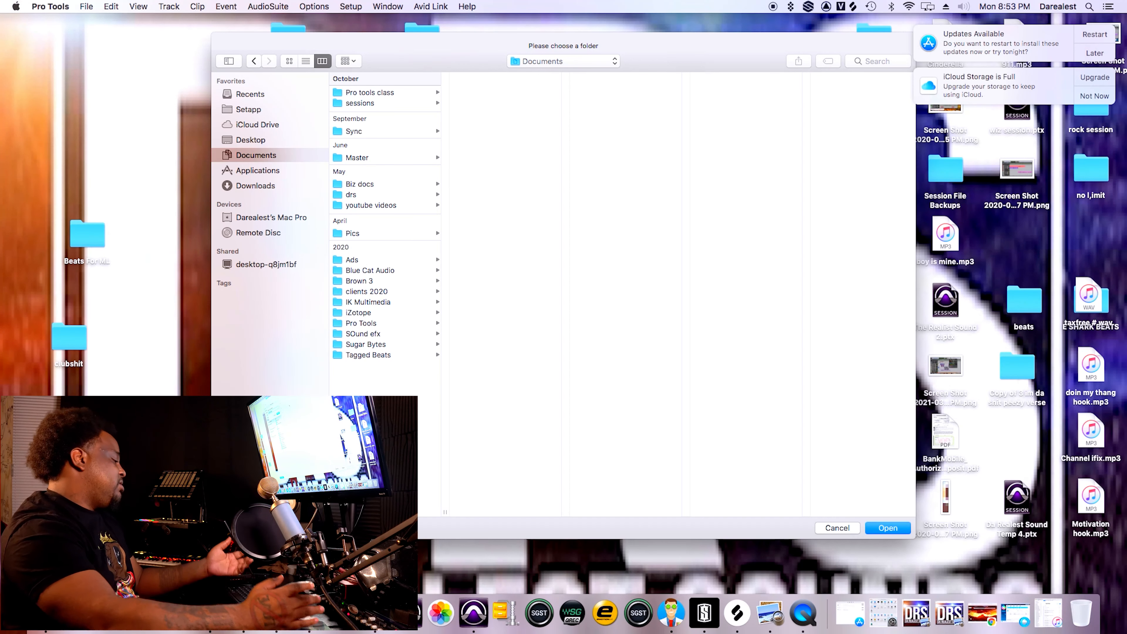
pyautogui.press('super+shift+n')
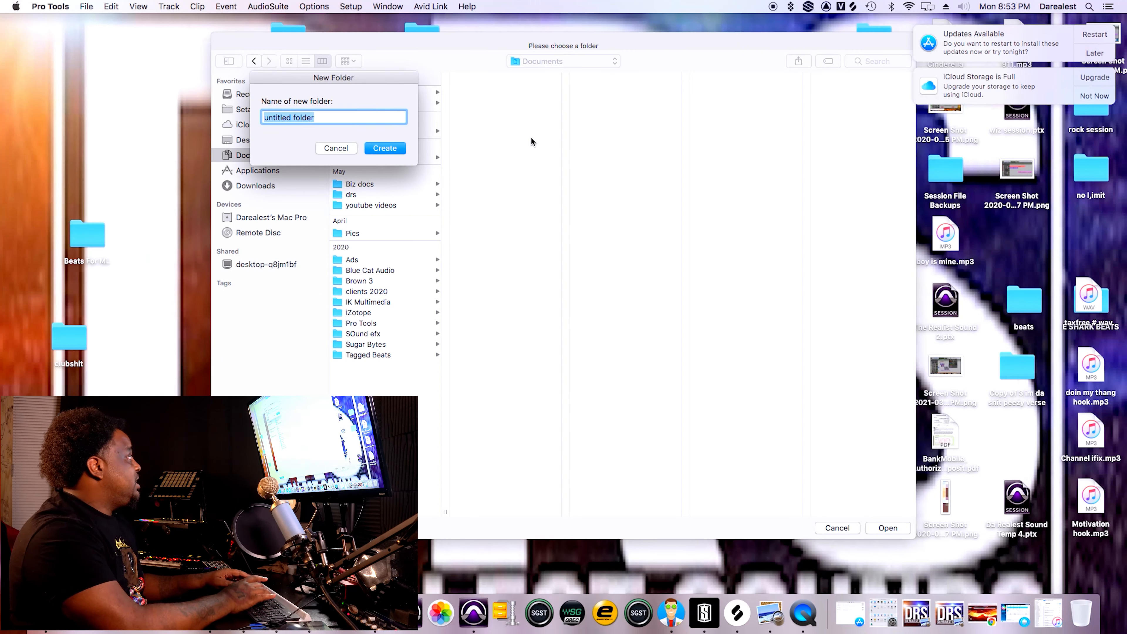
pyautogui.write('20')
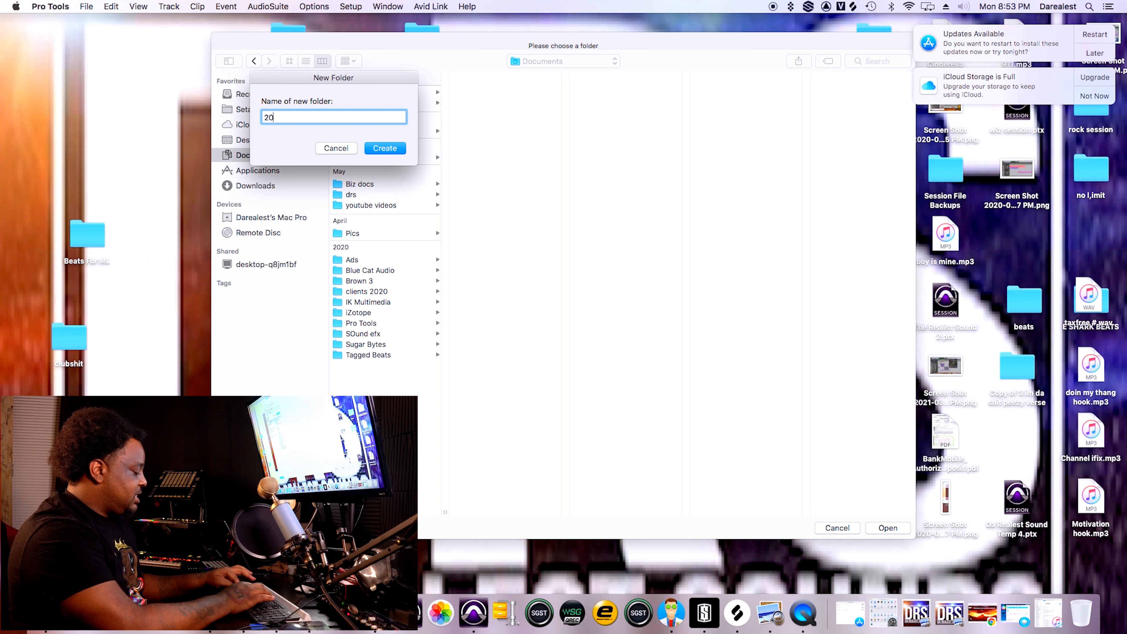
pyautogui.write('22 Session')
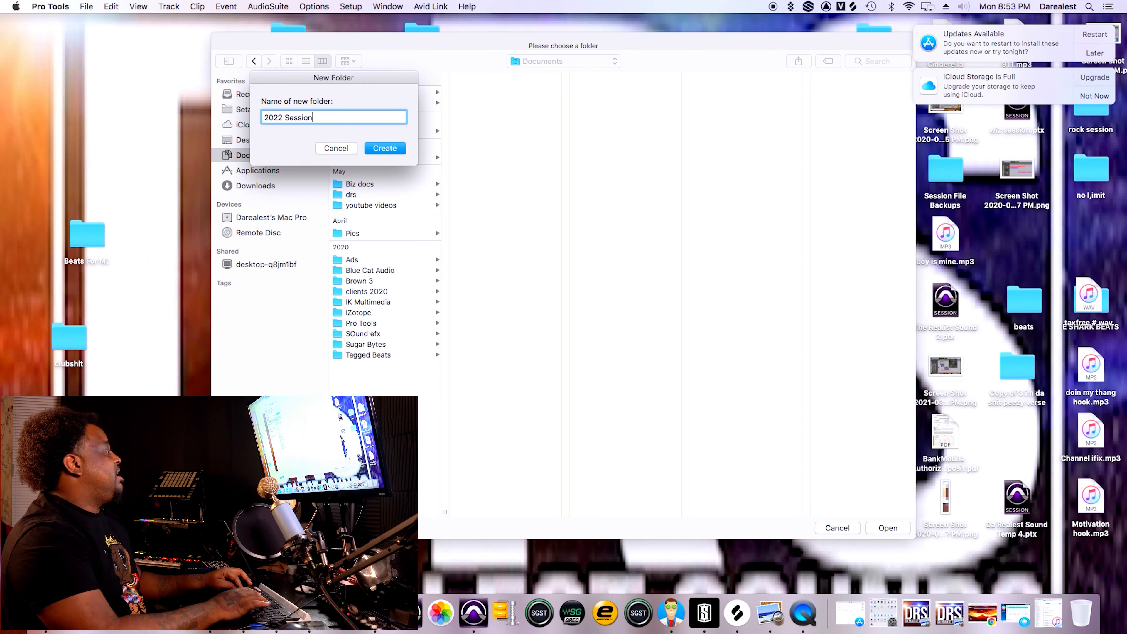
pyautogui.write('s')
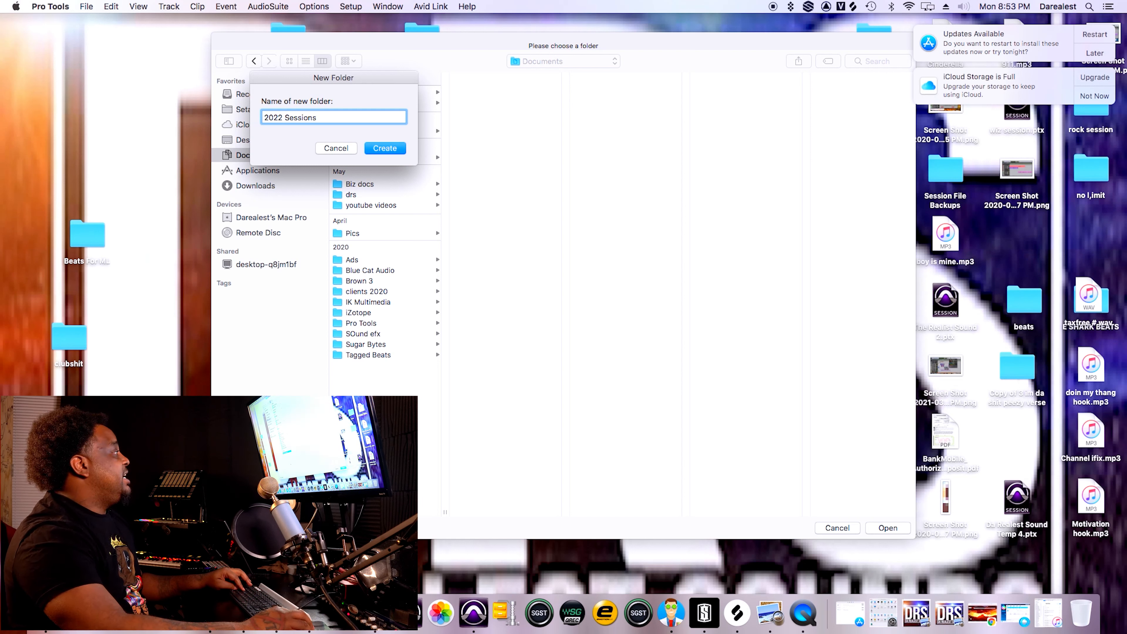
pyautogui.press('Return')
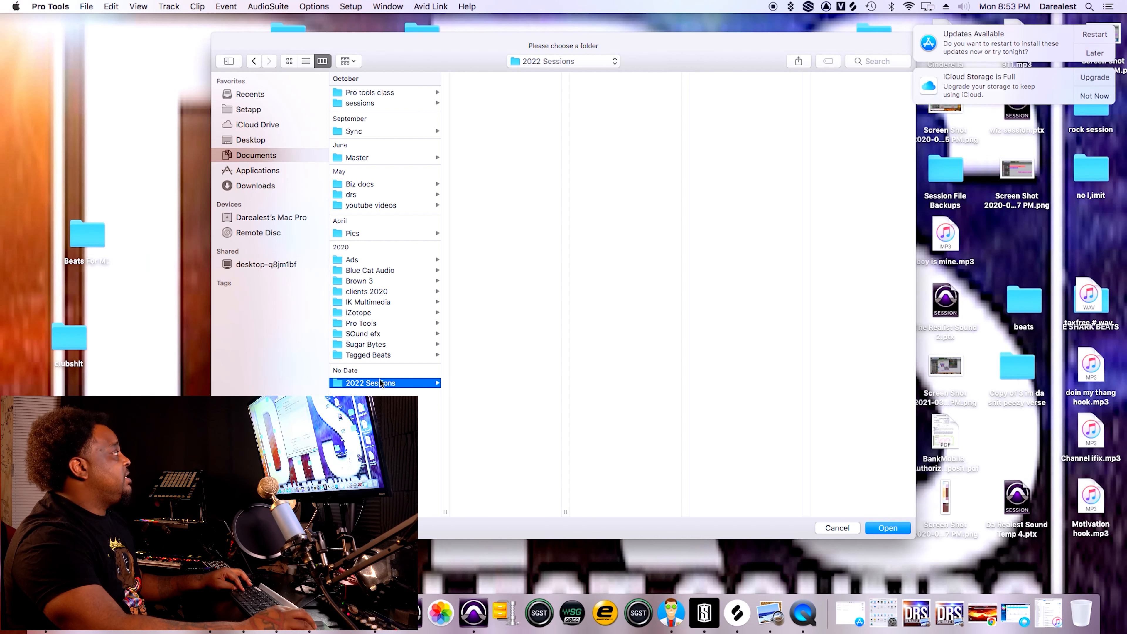
pyautogui.click(897, 530)
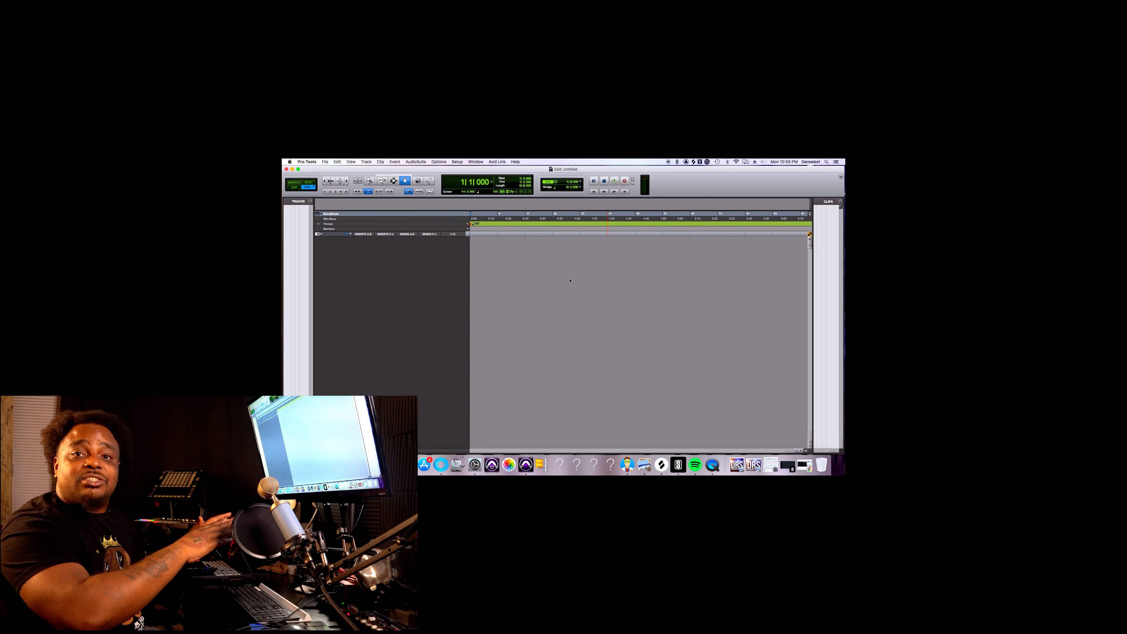
# Bring the Seconds (130) audio file from the Finder search results into the session as a new track and zoom out the timeline.
pyautogui.click(326, 163)
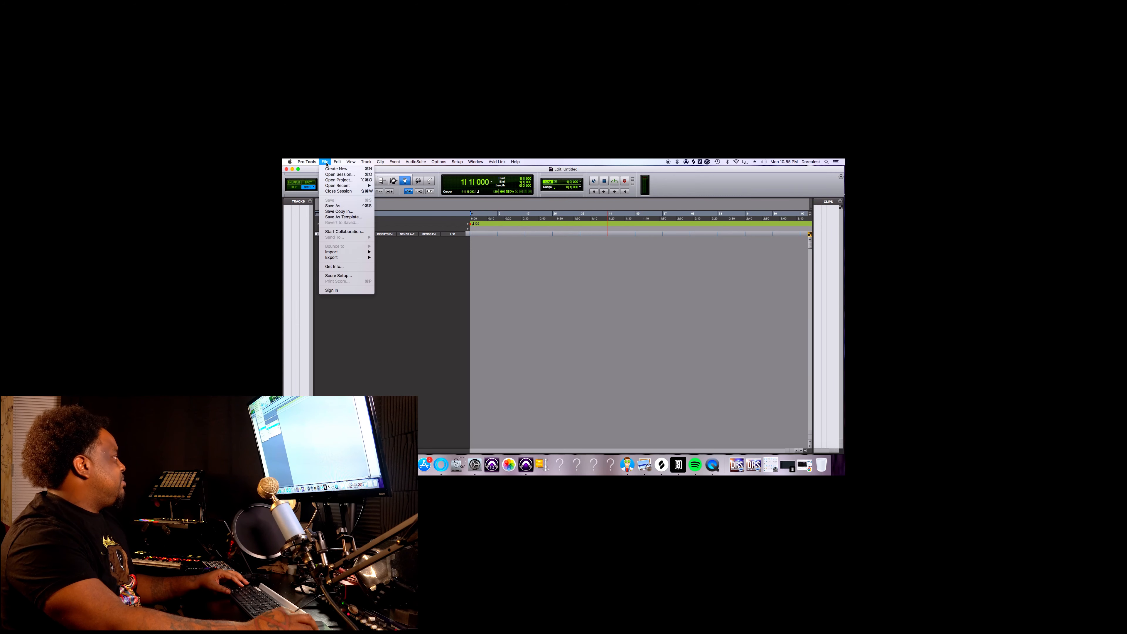
pyautogui.moveTo(346, 251)
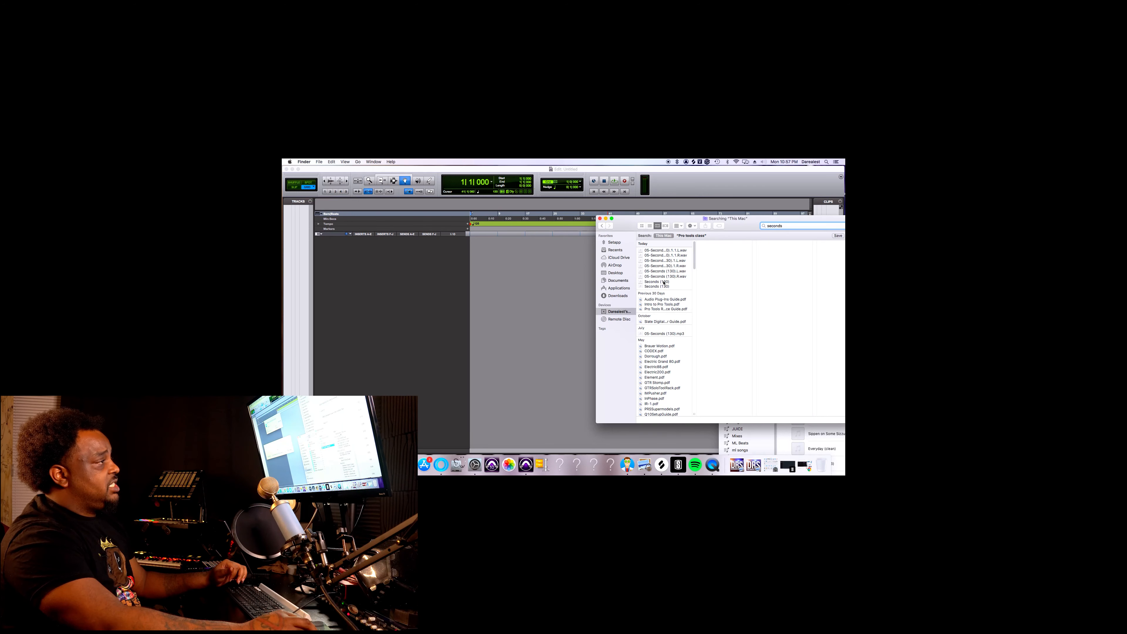
pyautogui.click(500, 249)
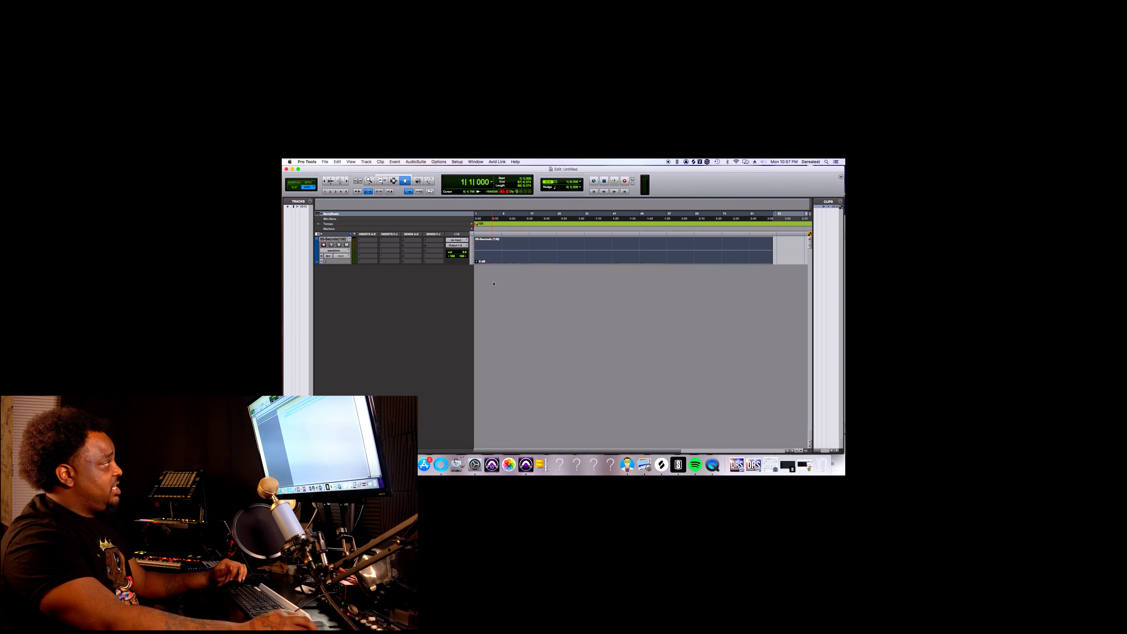
pyautogui.click(328, 181)
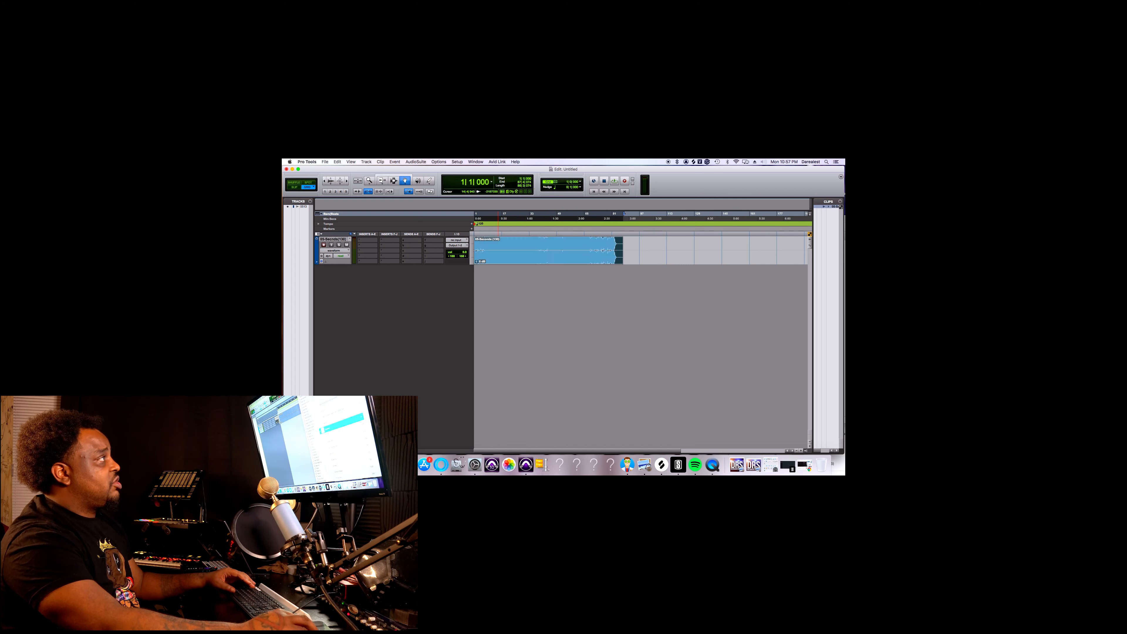
# Switch to iTunes and add 05-Seconds (130) from the To WAV Converter playlist to the session as a second track.
pyautogui.click(408, 465)
pyautogui.moveTo(752, 276); pyautogui.dragTo(599, 184)
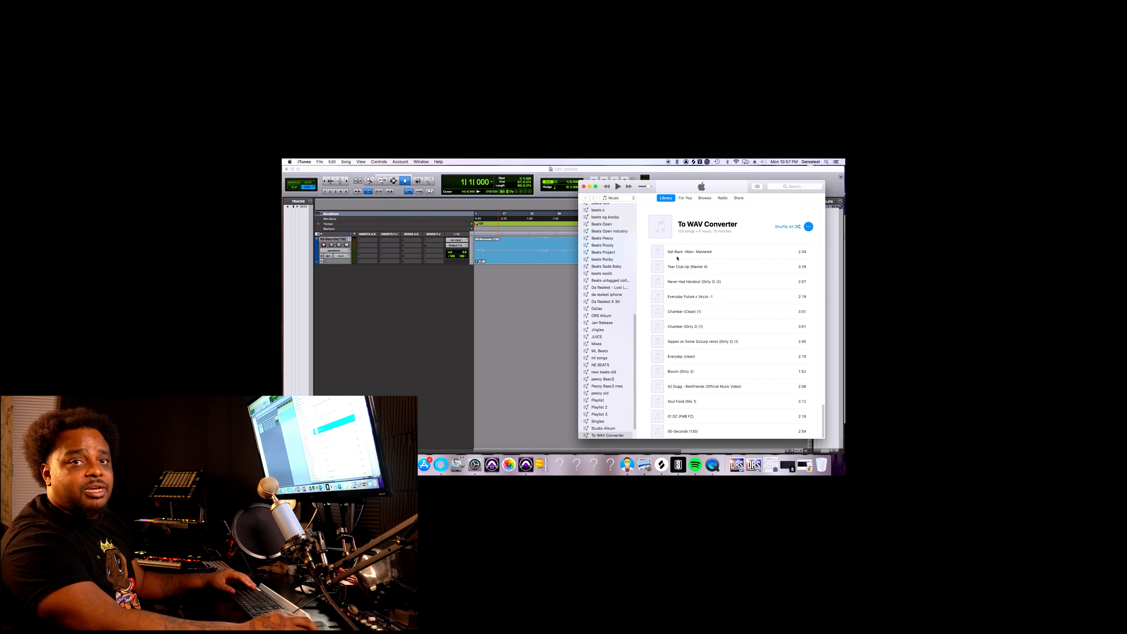
pyautogui.click(680, 432)
pyautogui.moveTo(681, 431); pyautogui.dragTo(516, 285)
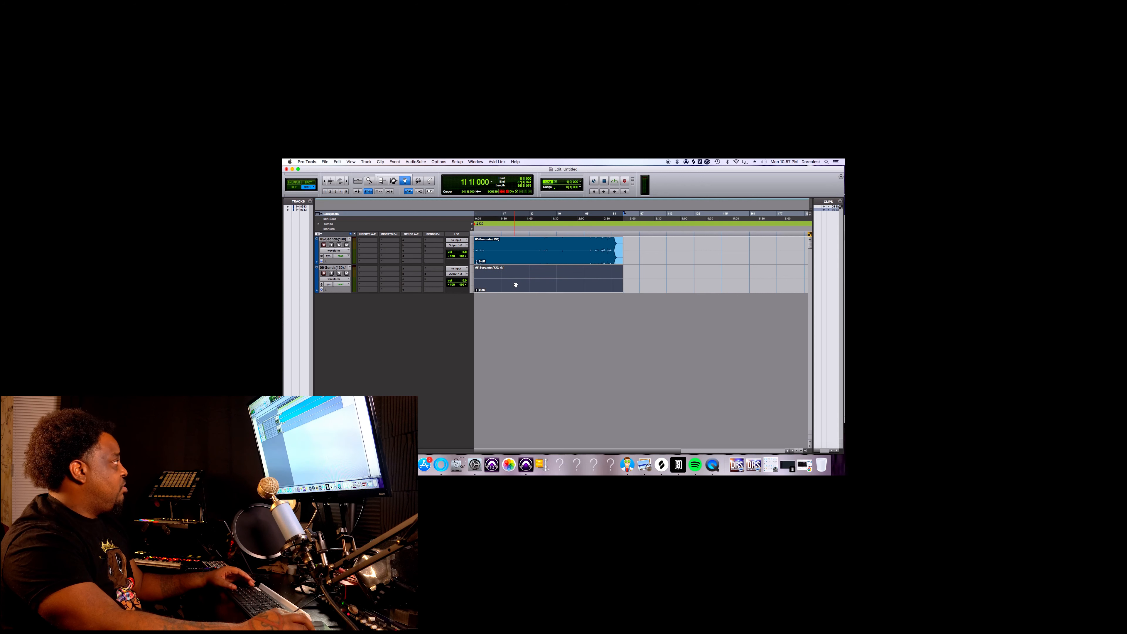
# Start an audio import, search for "seconds" and add 05-Seconds (130).wav to the clips to import with conversion.
pyautogui.click(324, 162)
pyautogui.moveTo(341, 252)
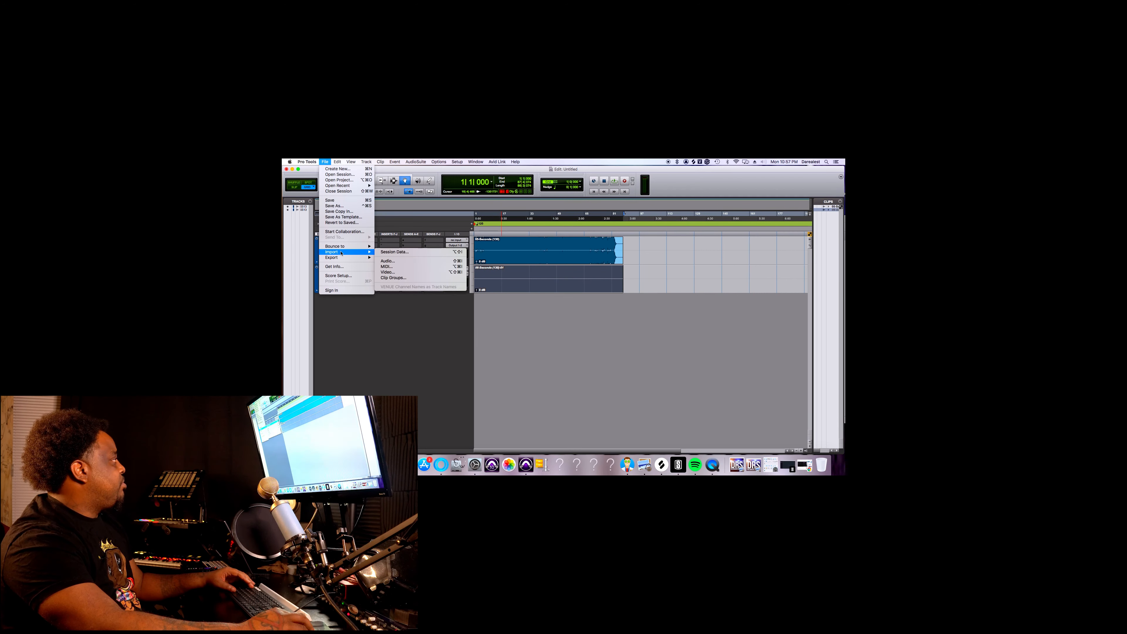
pyautogui.click(411, 262)
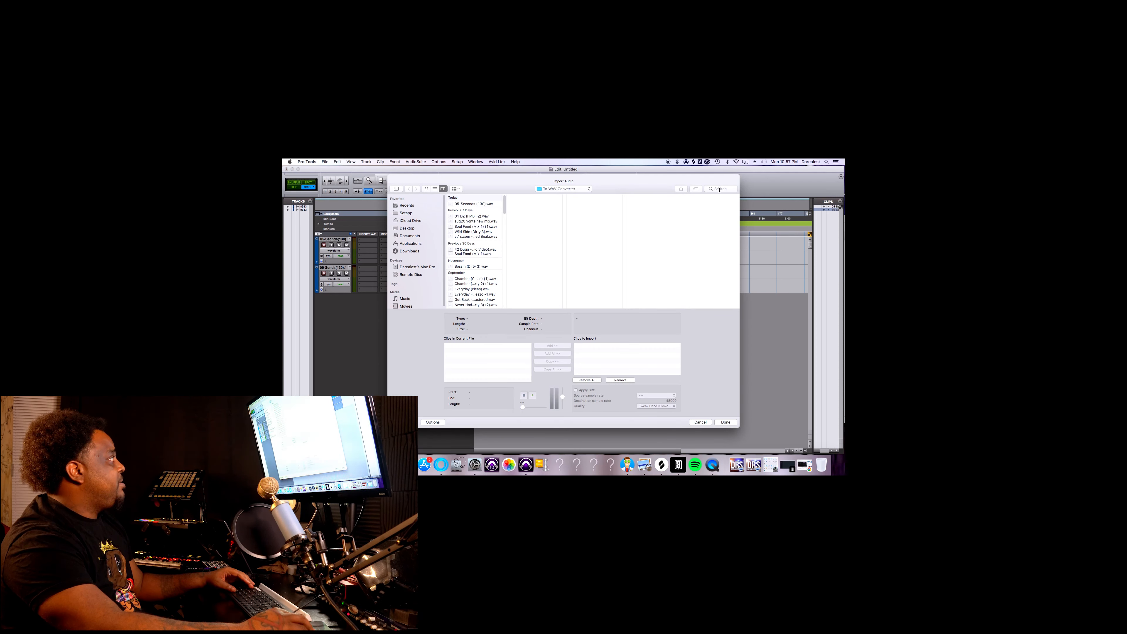
pyautogui.click(720, 189)
pyautogui.write('seco')
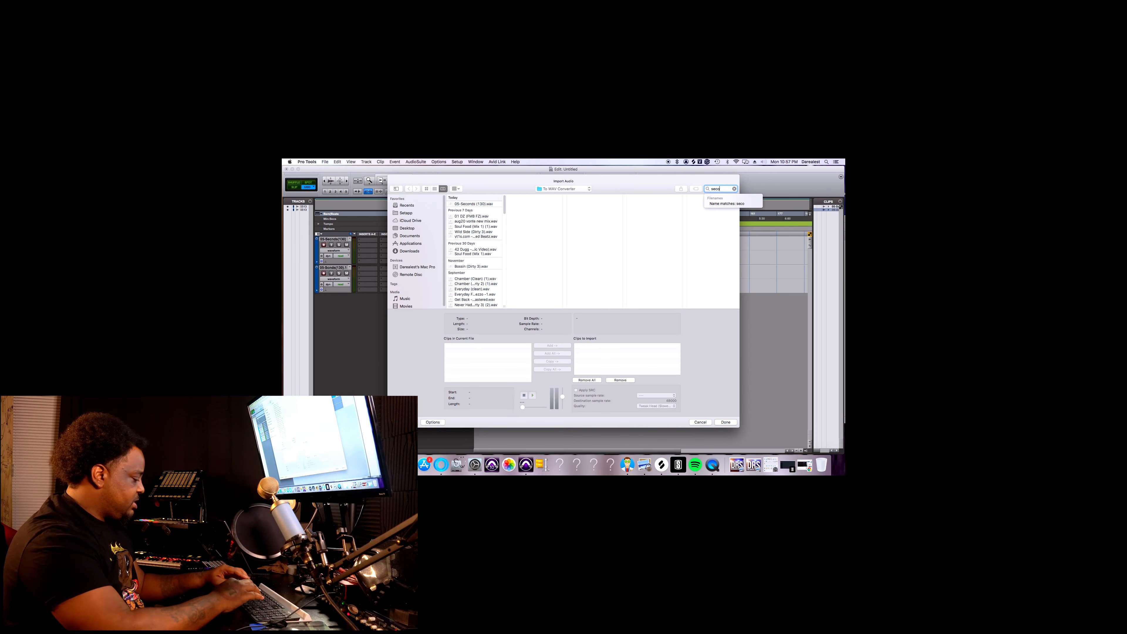
pyautogui.write('nds')
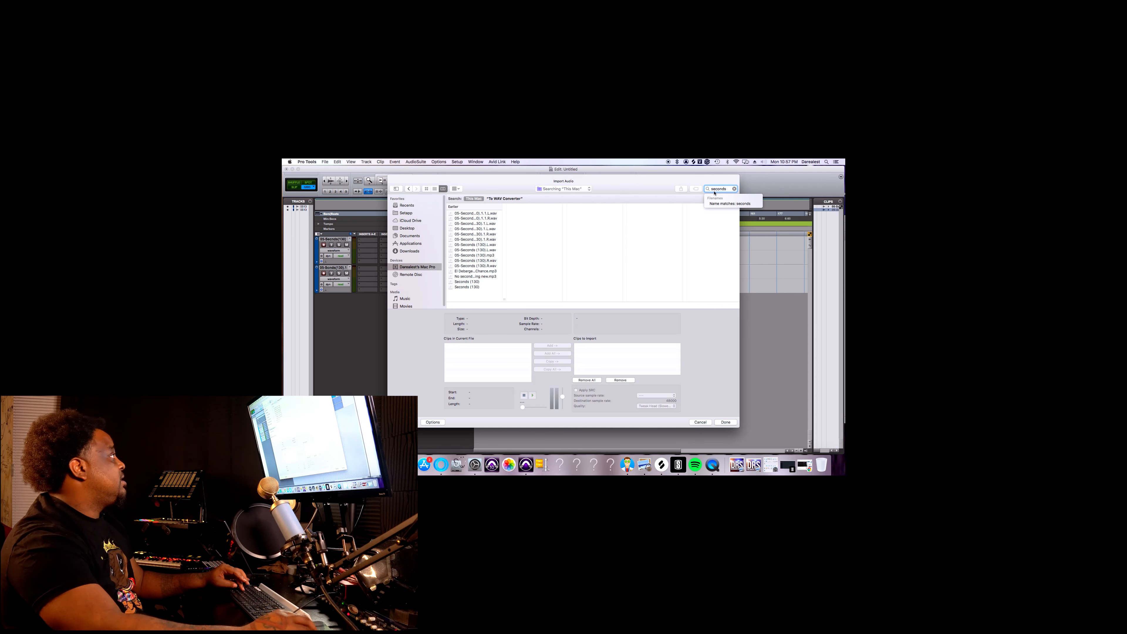
pyautogui.click(483, 272)
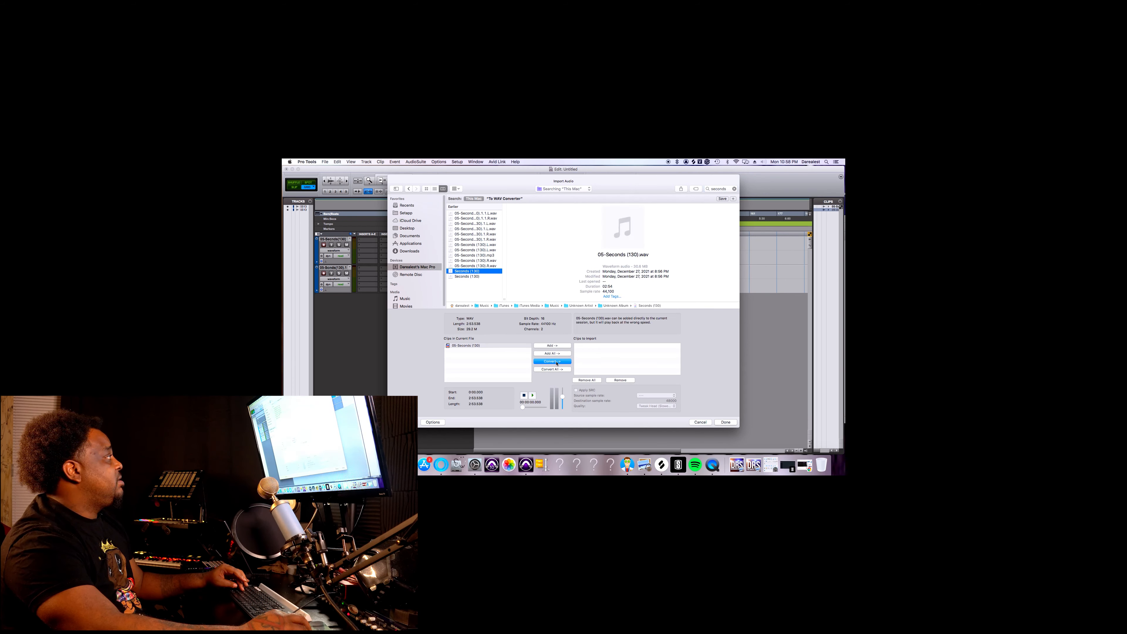
pyautogui.click(557, 362)
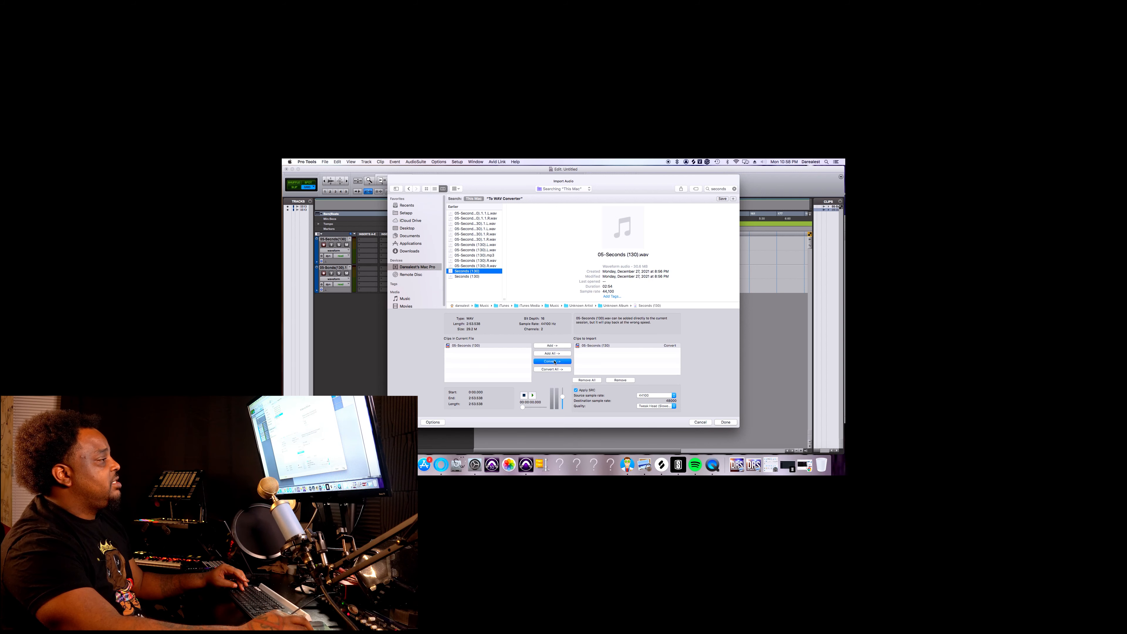
# Store the converted audio in the session's Audio Files folder and place it on a new track at Session Start.
pyautogui.click(719, 424)
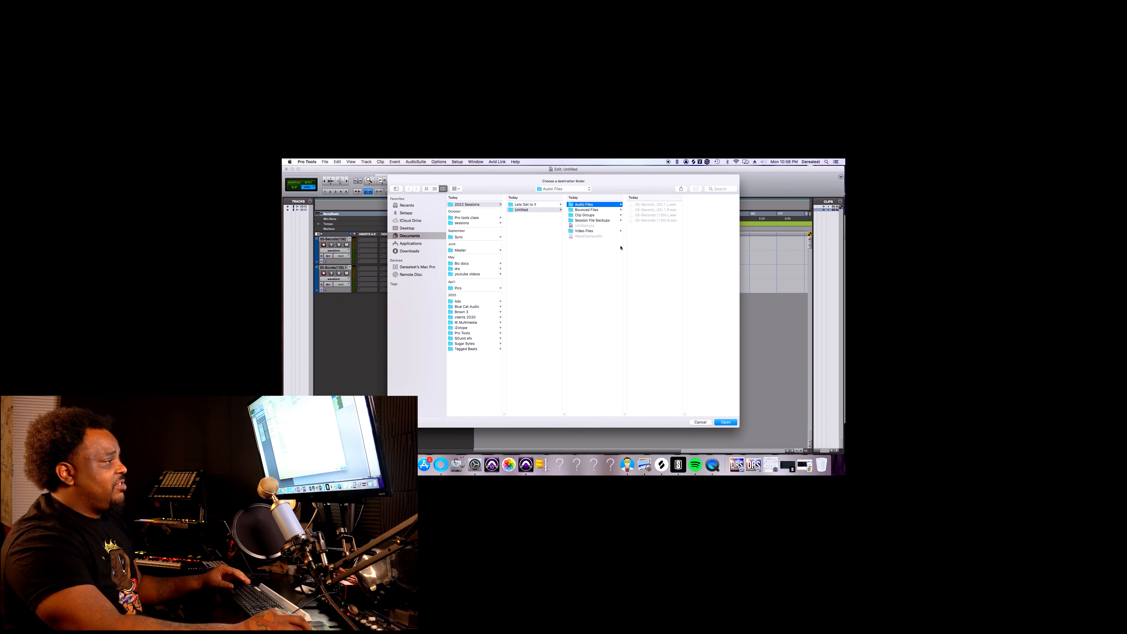
pyautogui.click(727, 421)
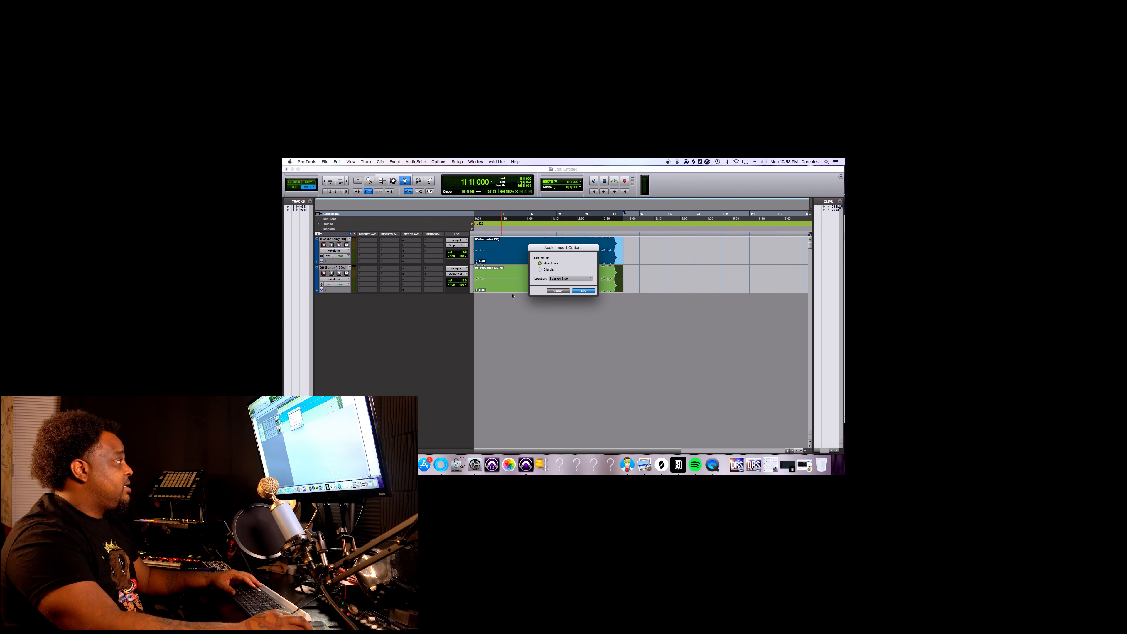
pyautogui.click(583, 291)
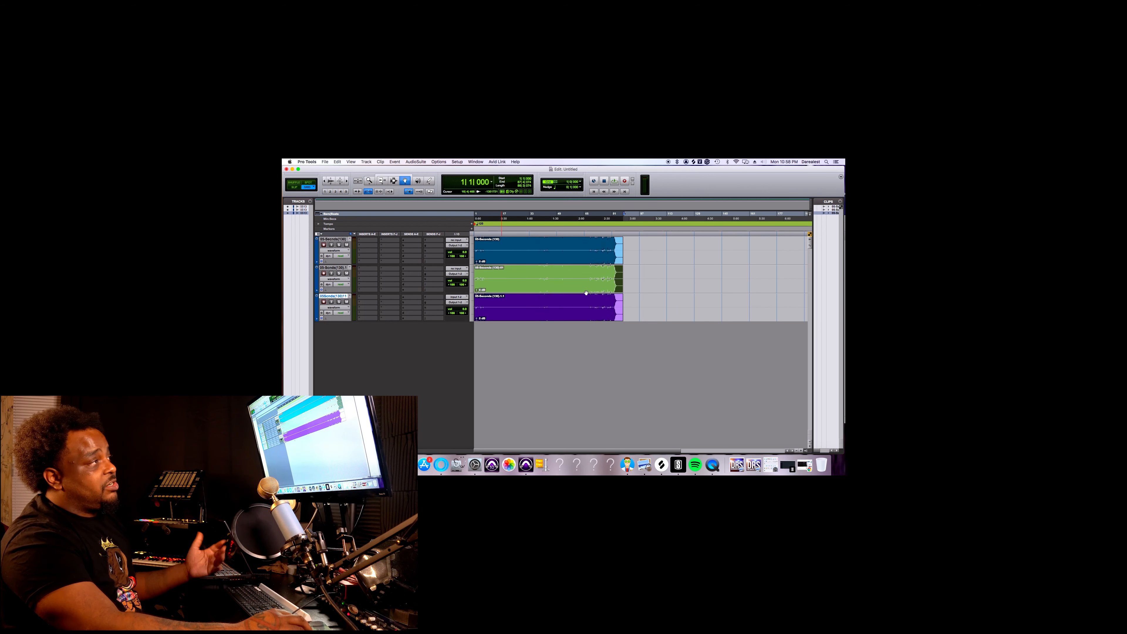
# Delete the first two Seconds (130) tracks together with their clips, keeping only the third imported track.
pyautogui.click(538, 314)
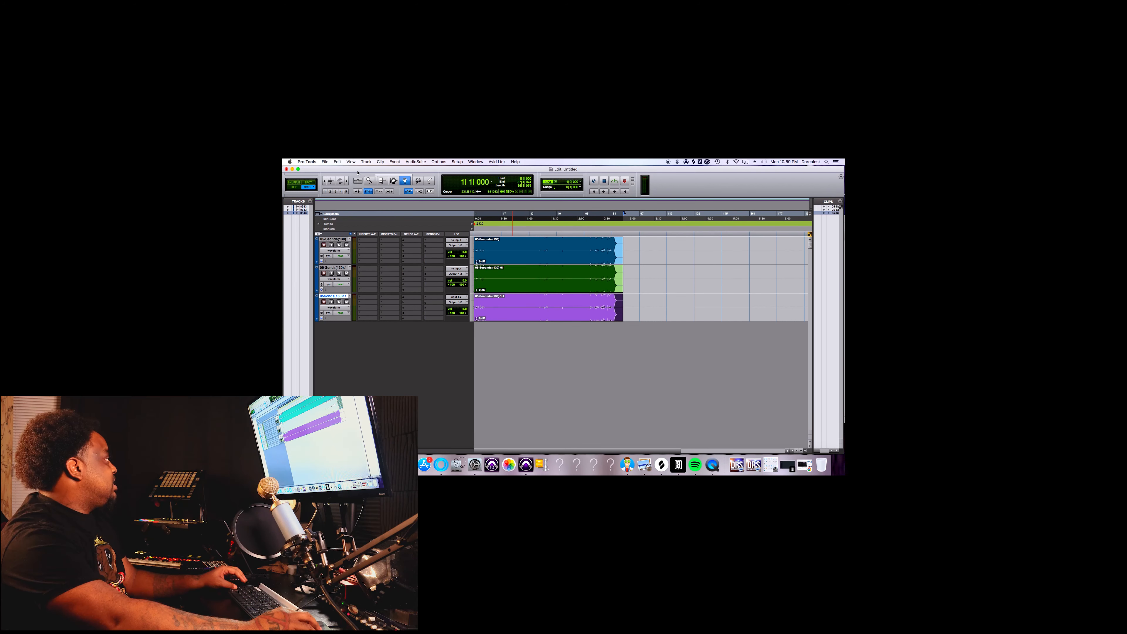
pyautogui.click(334, 267)
pyautogui.keyDown('shift'); pyautogui.click(339, 240); pyautogui.keyUp('shift')
pyautogui.rightClick(339, 240)
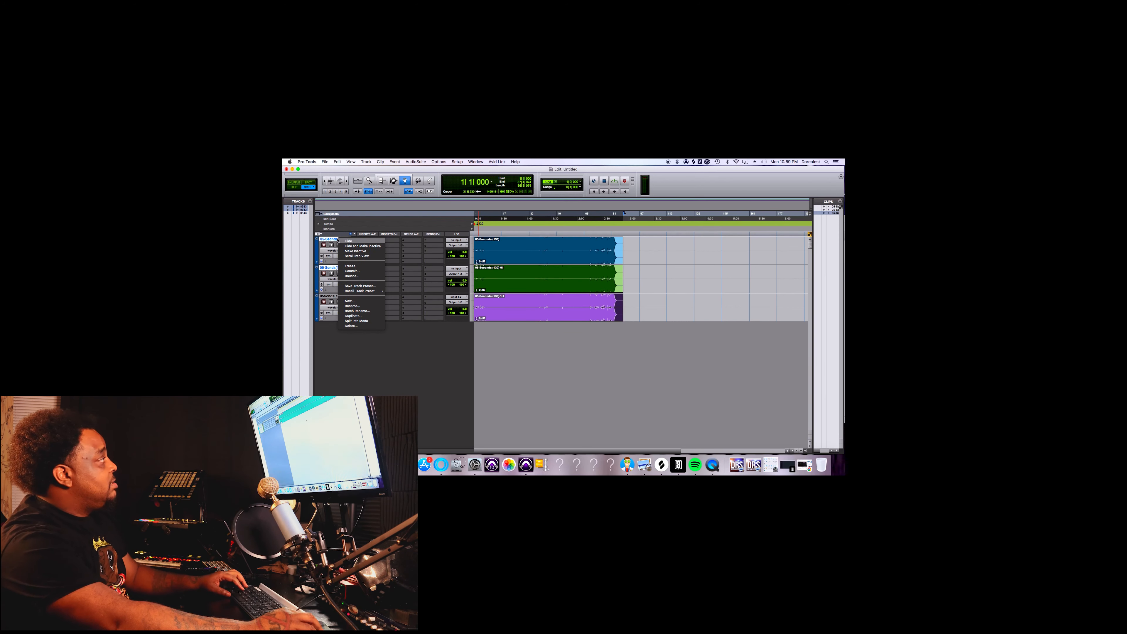
pyautogui.click(353, 326)
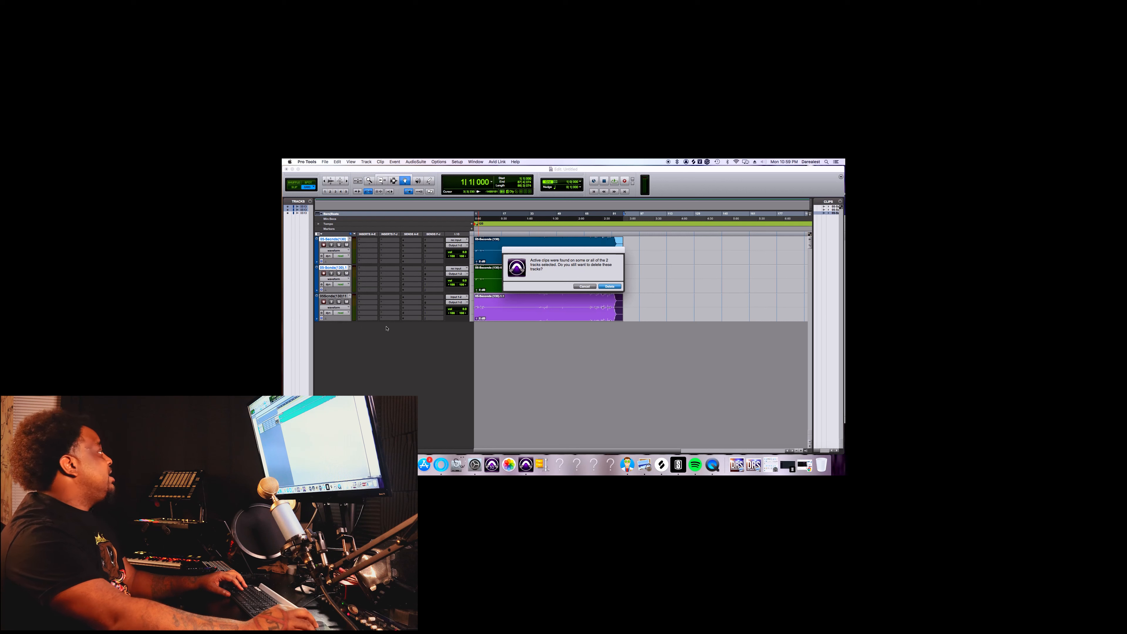
pyautogui.click(610, 286)
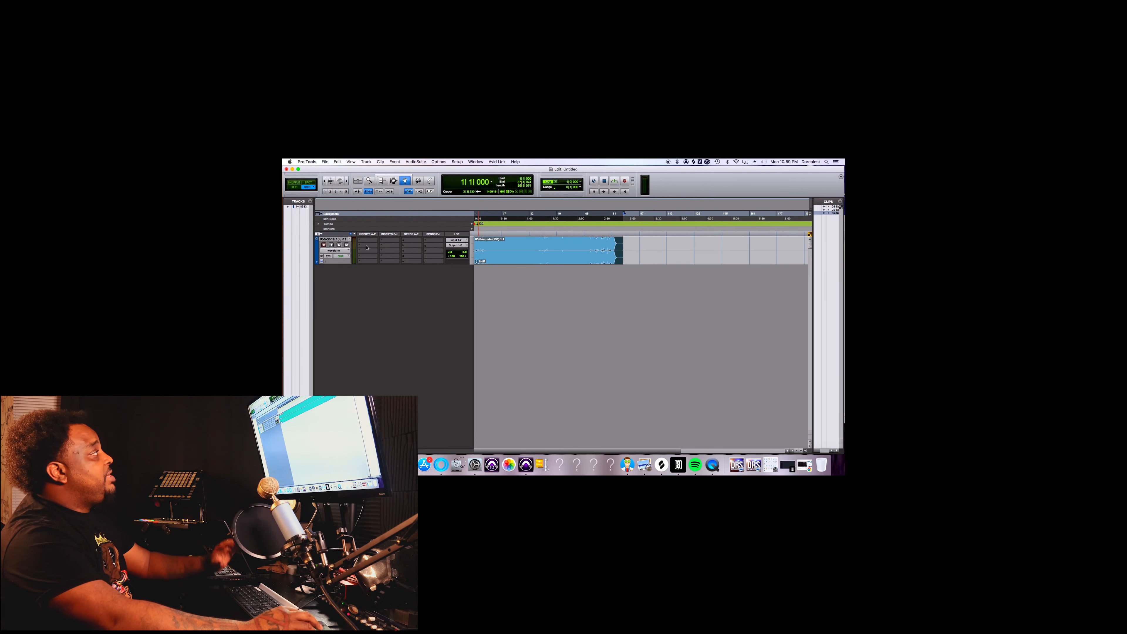
# Create one new mono audio track in samples named Lead Vox below the beat track.
pyautogui.click(346, 240)
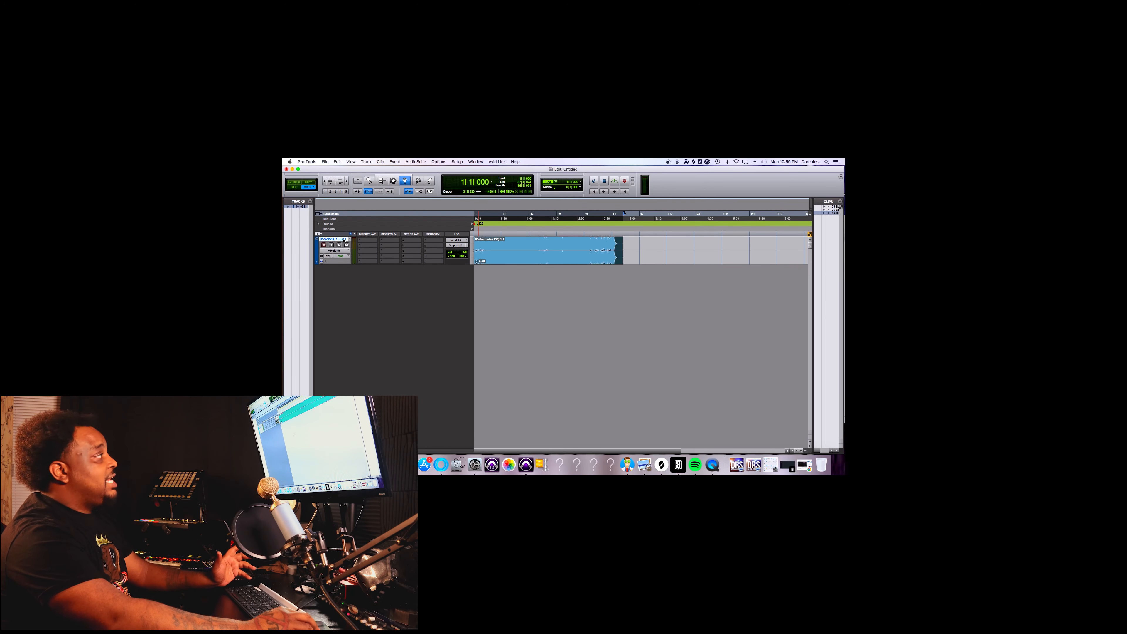
pyautogui.click(366, 163)
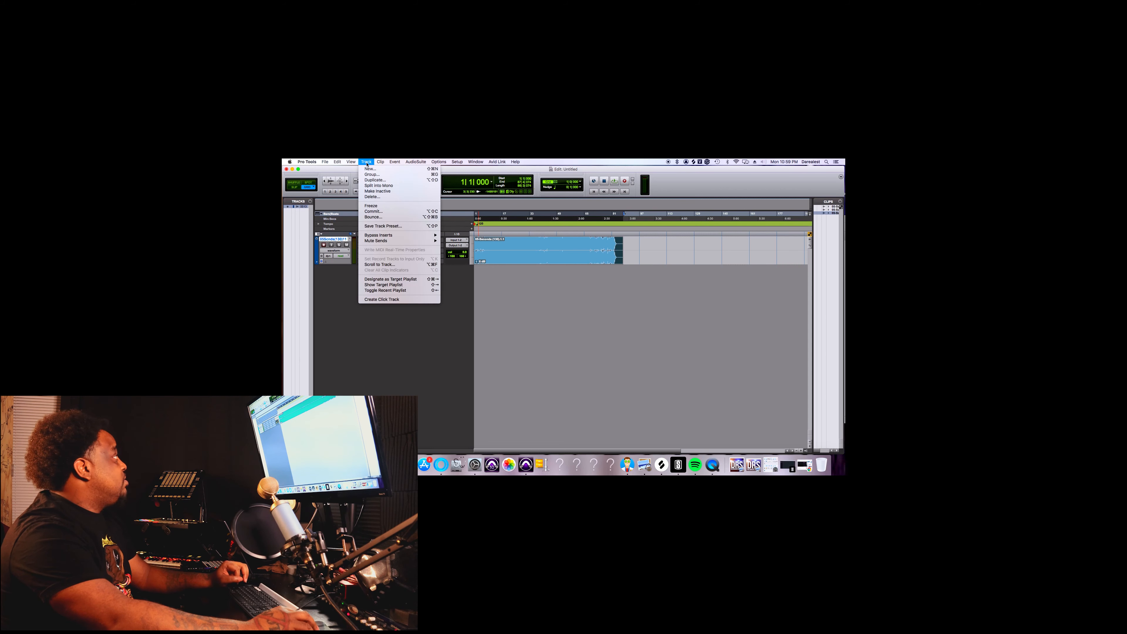
pyautogui.click(370, 169)
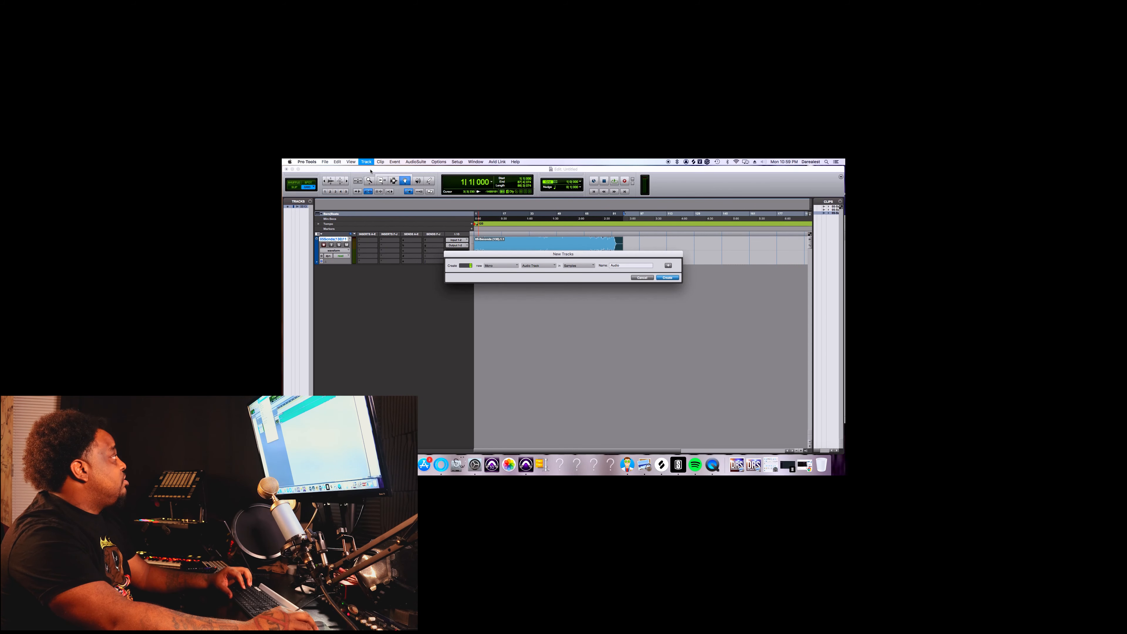
pyautogui.click(491, 267)
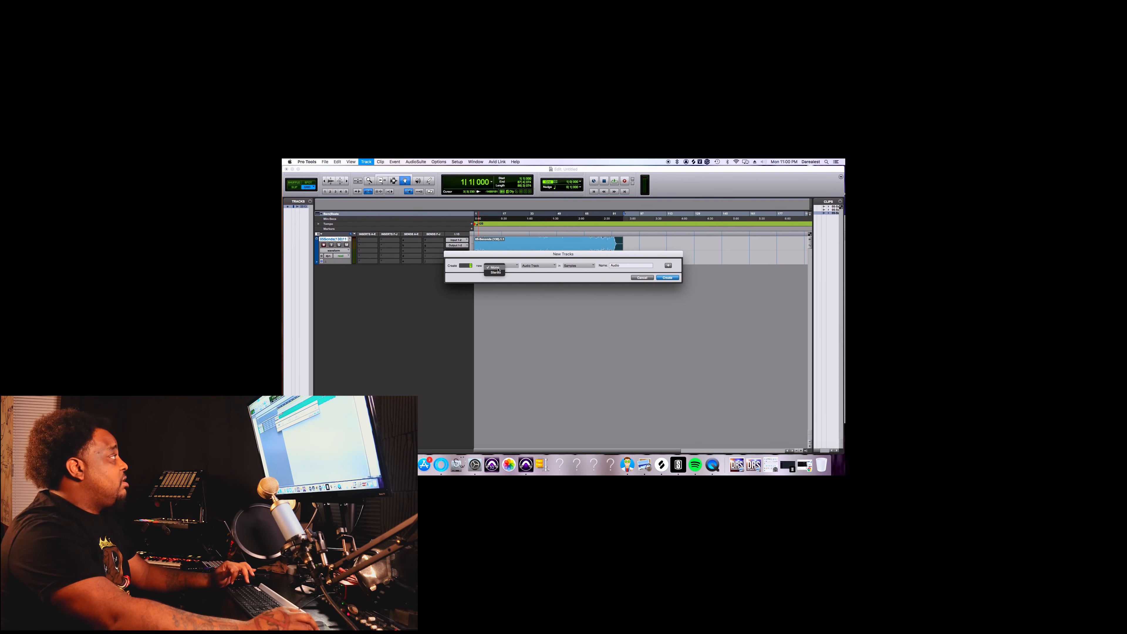
pyautogui.click(497, 268)
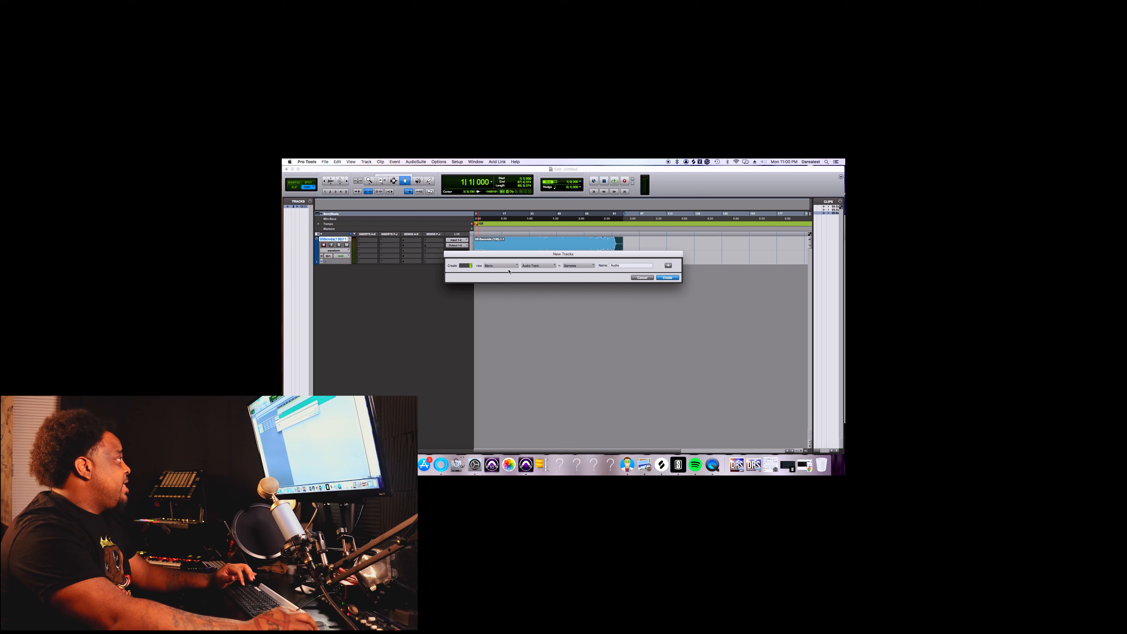
pyautogui.click(532, 267)
pyautogui.click(537, 267)
pyautogui.click(581, 265)
pyautogui.click(581, 268)
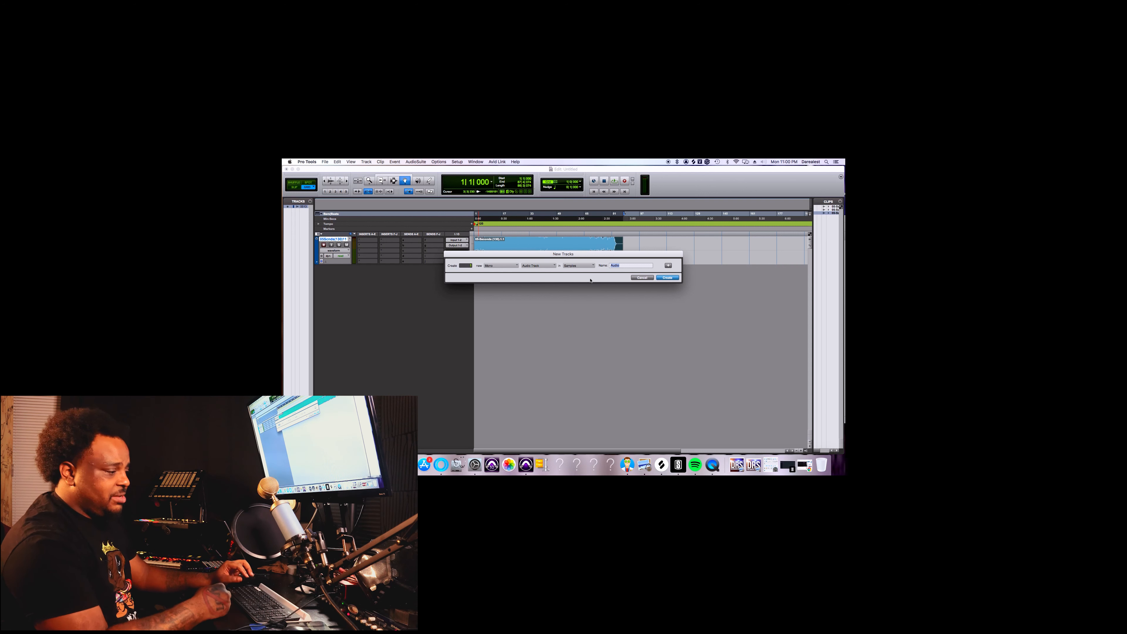
pyautogui.write('Lead Vox')
pyautogui.press('Return')
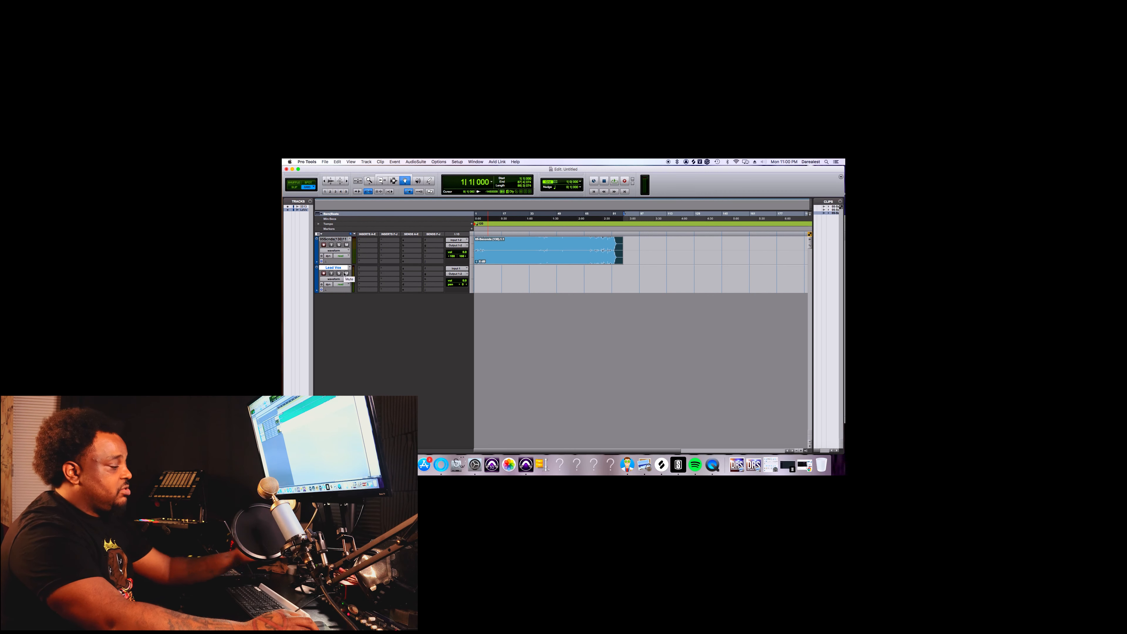
# Set the Lead Vox track's input to the interface's Input 1 (Mono).
pyautogui.click(457, 269)
pyautogui.moveTo(464, 269)
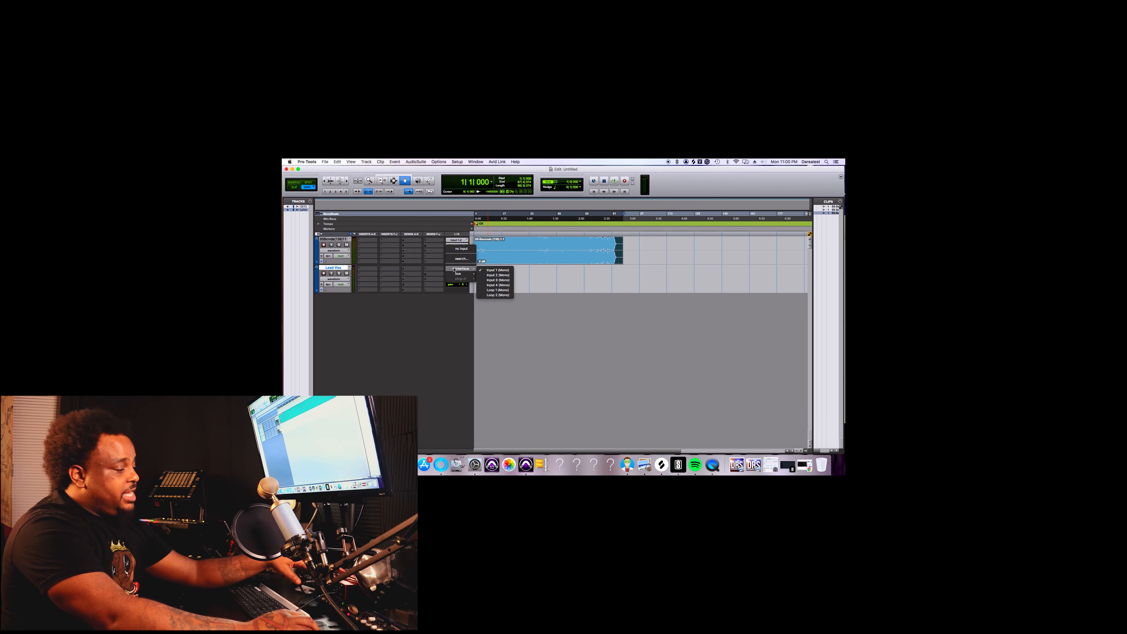
pyautogui.click(434, 271)
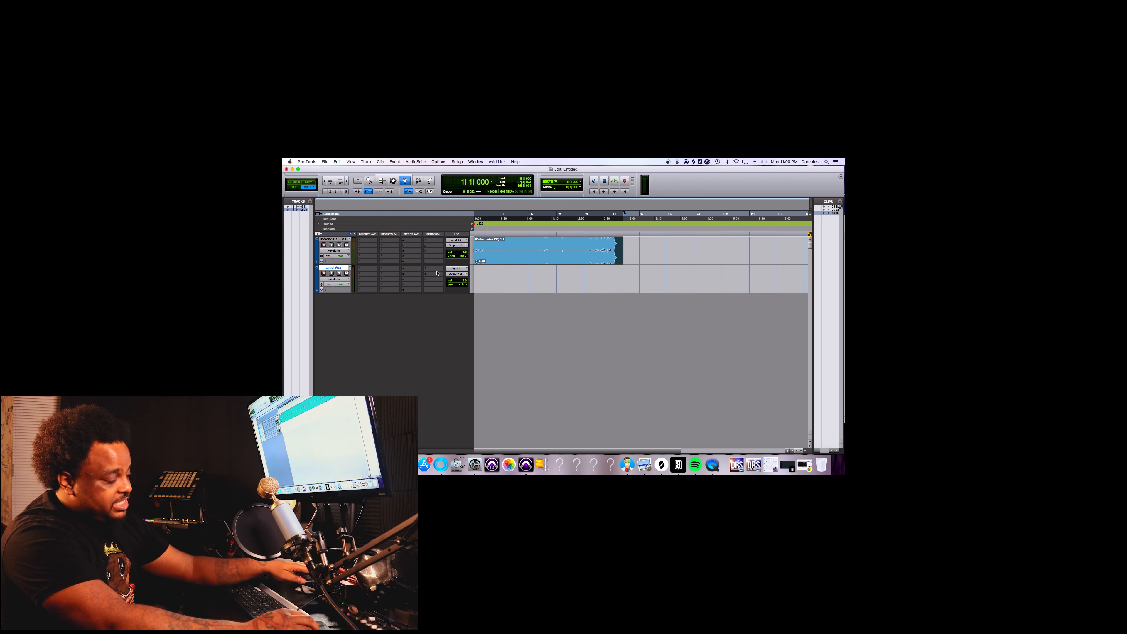
pyautogui.click(453, 269)
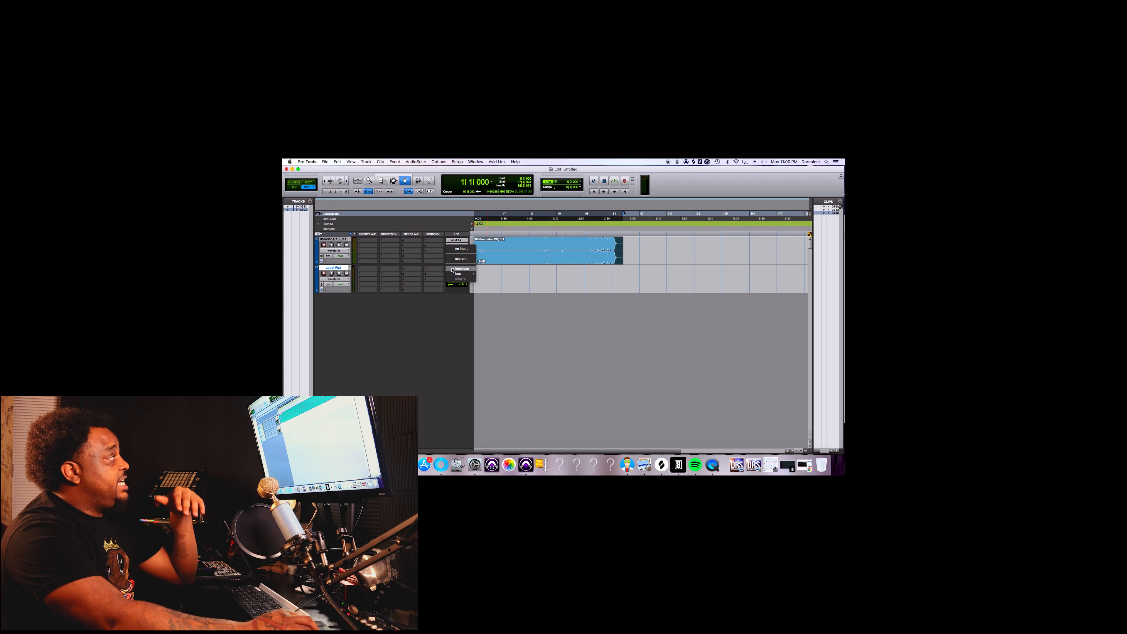
pyautogui.moveTo(453, 269)
pyautogui.click(487, 271)
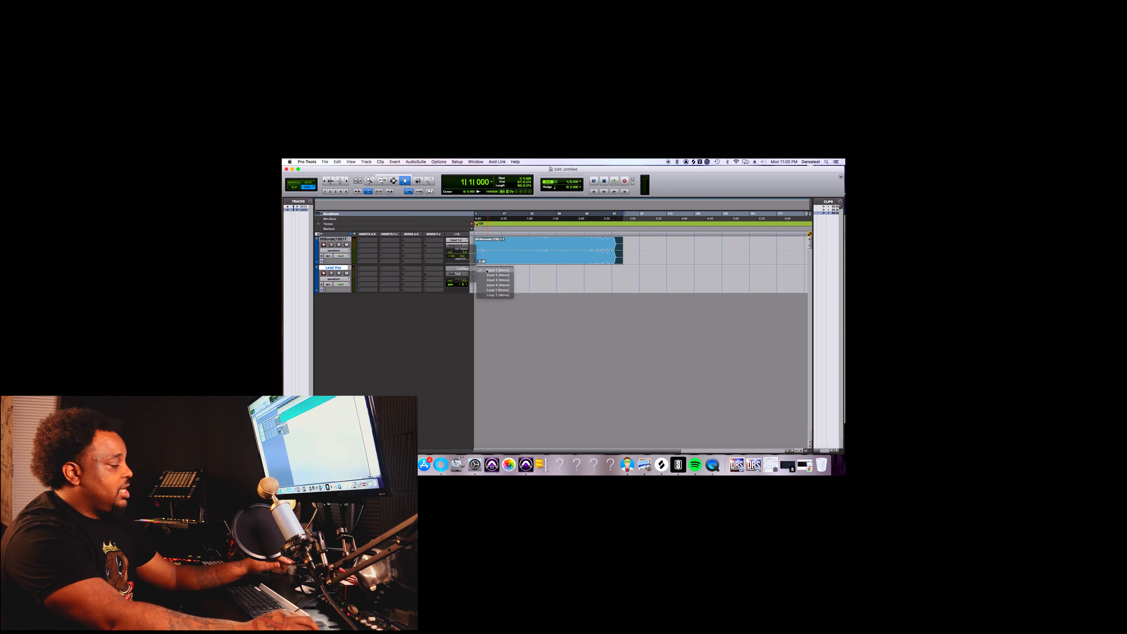
pyautogui.click(459, 271)
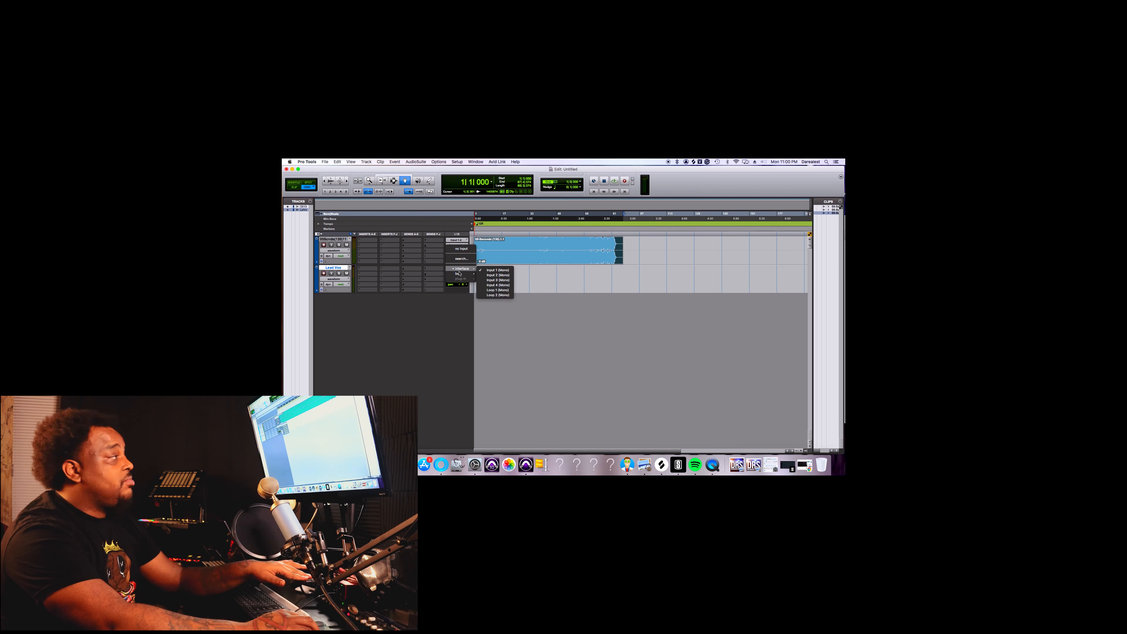
pyautogui.moveTo(461, 269)
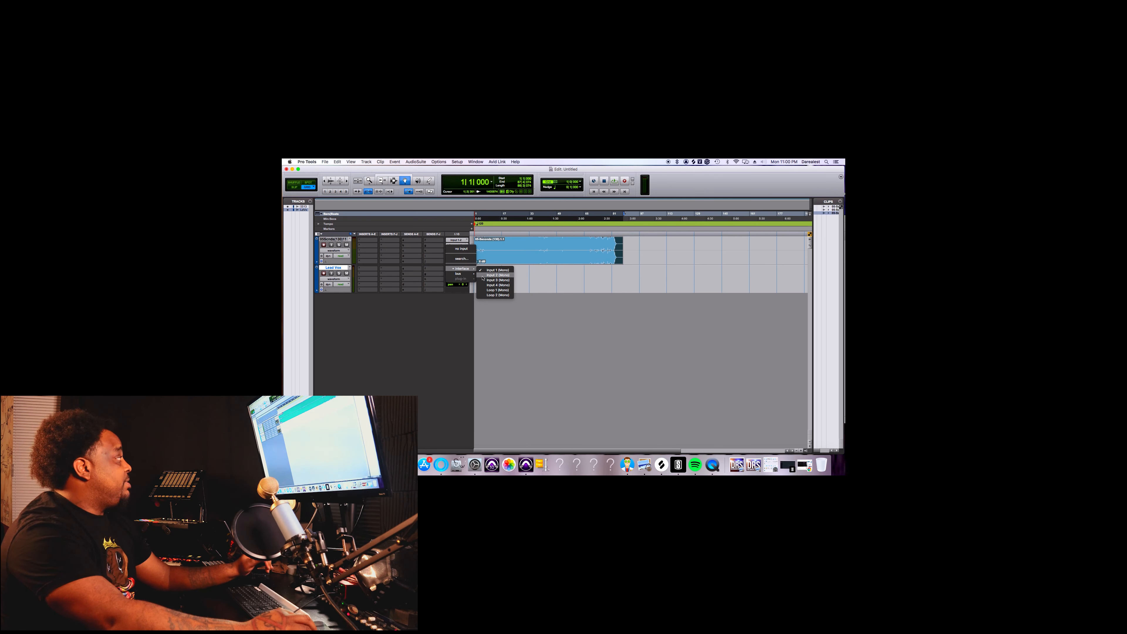
pyautogui.click(480, 270)
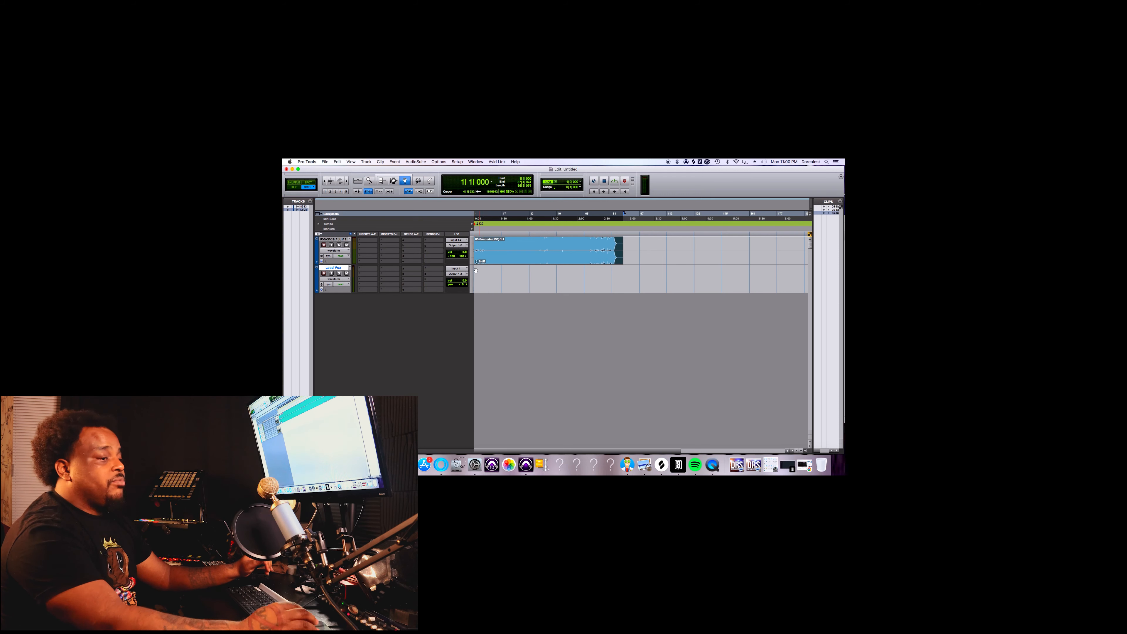
# Record-enable the Lead Vox track and record a vocal take of about ten bars over the beat from the session start.
pyautogui.click(324, 273)
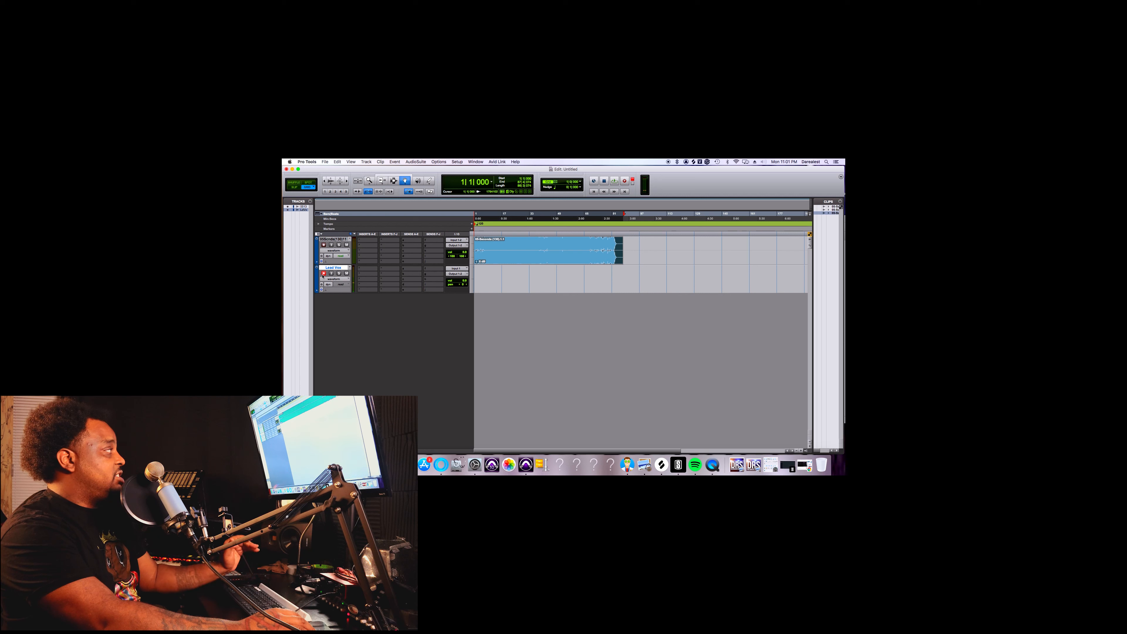
pyautogui.click(324, 273)
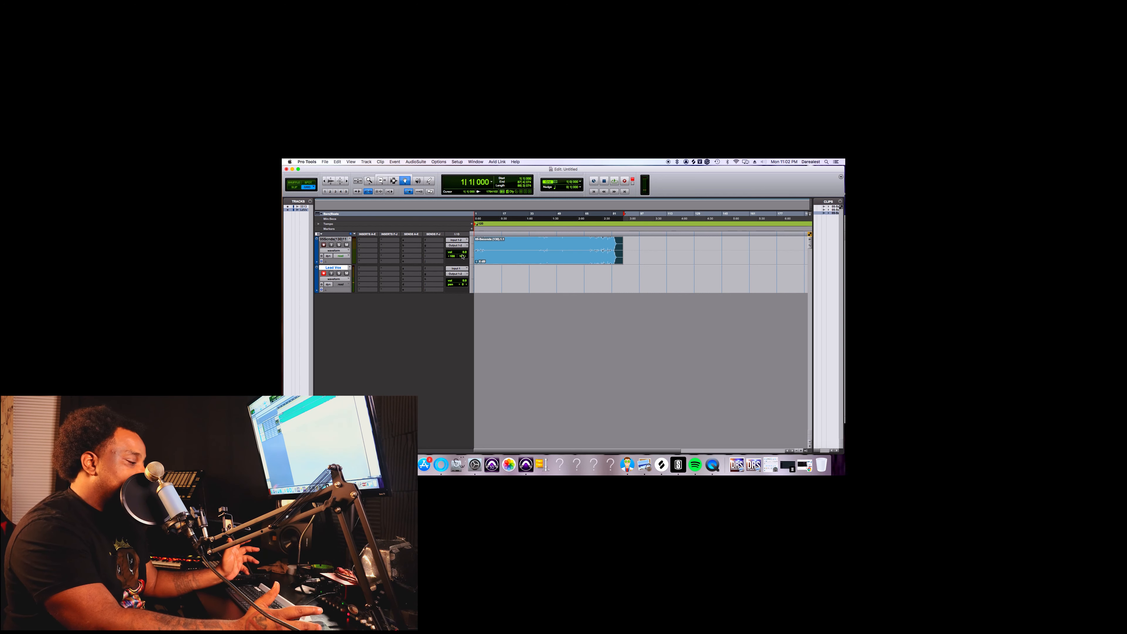
pyautogui.press('super+bracketright')
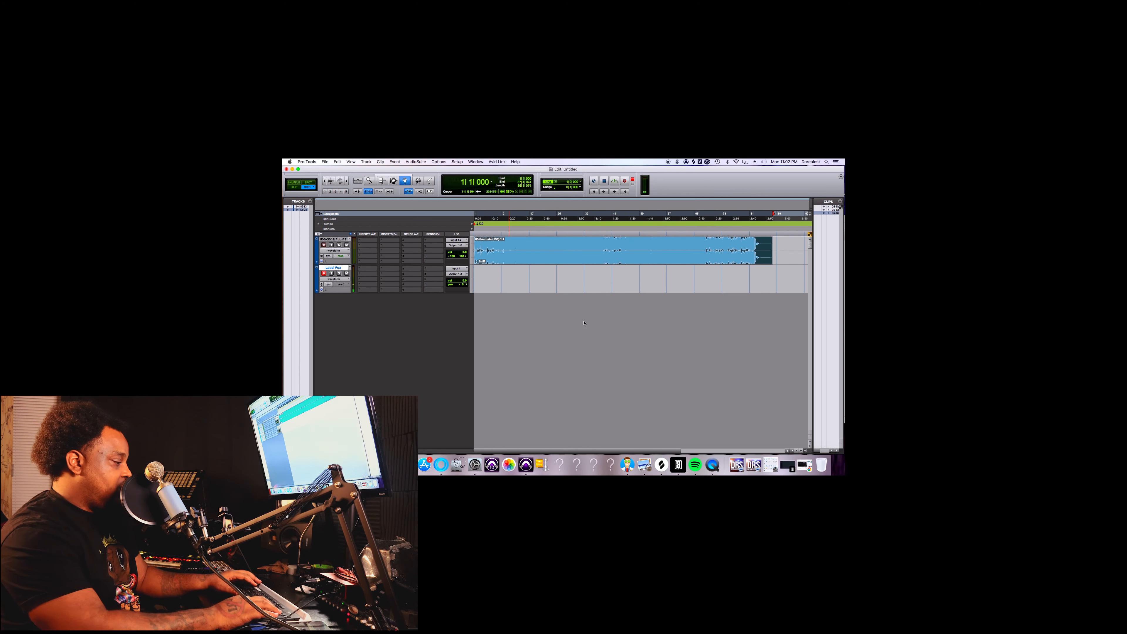
pyautogui.press('super+space')
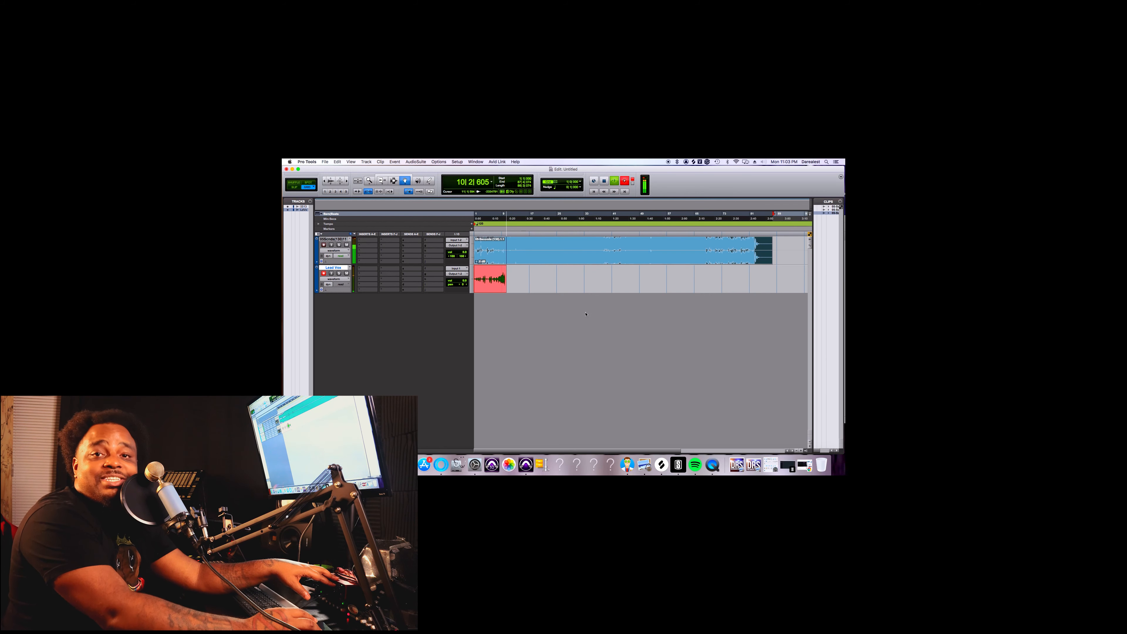
pyautogui.press('space')
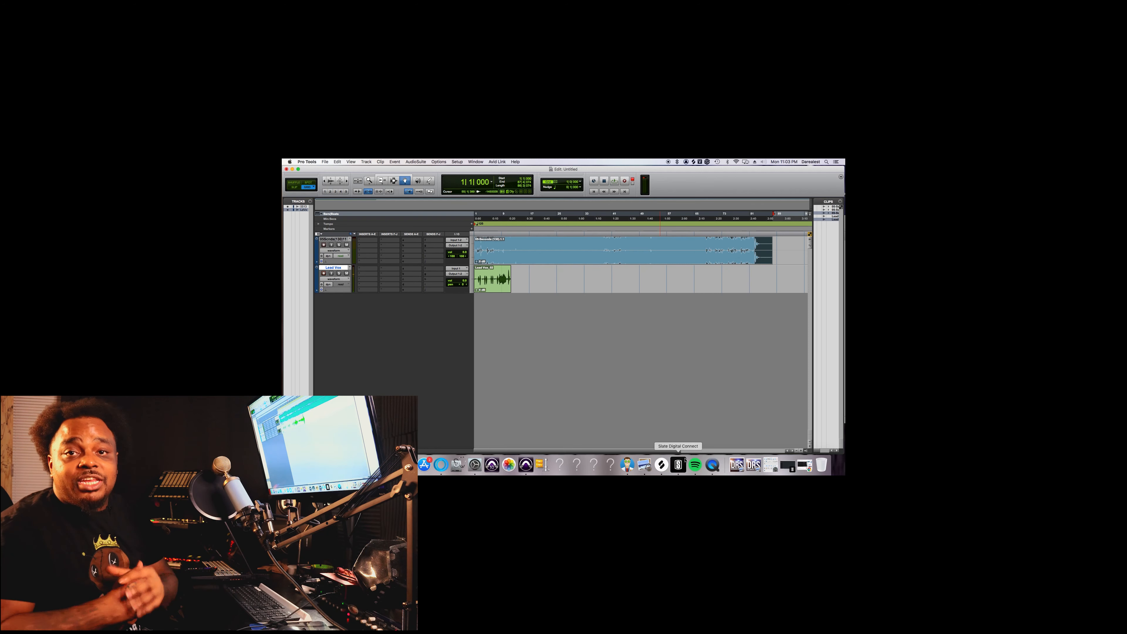
# Switch to QuickTime Player and start opening a file from the Pro tools class folder.
pyautogui.click(712, 465)
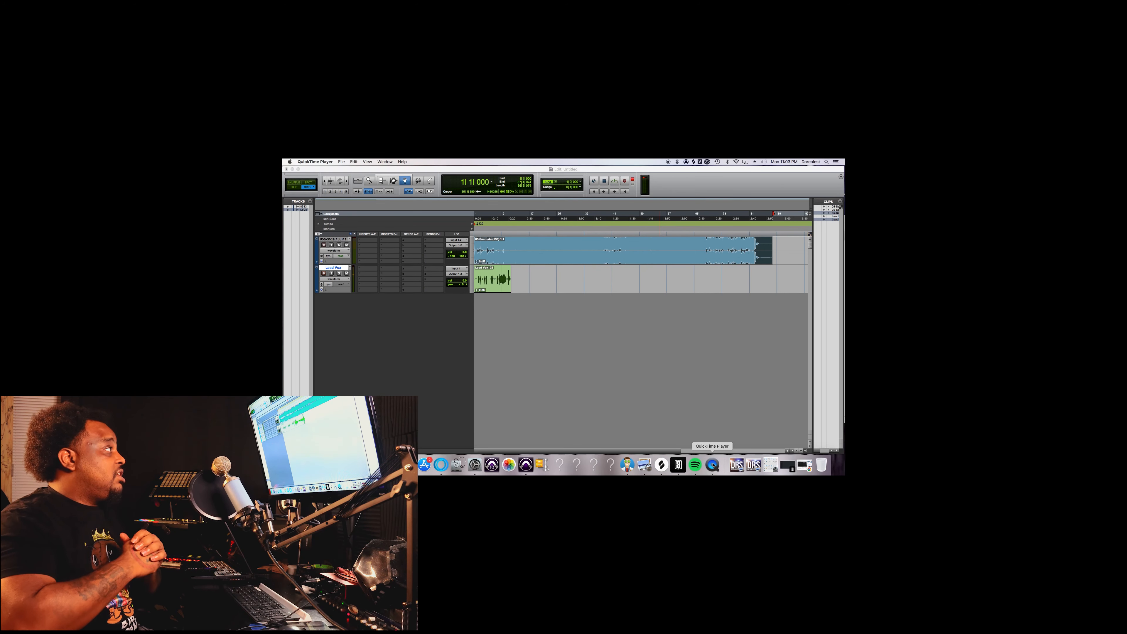
pyautogui.click(341, 162)
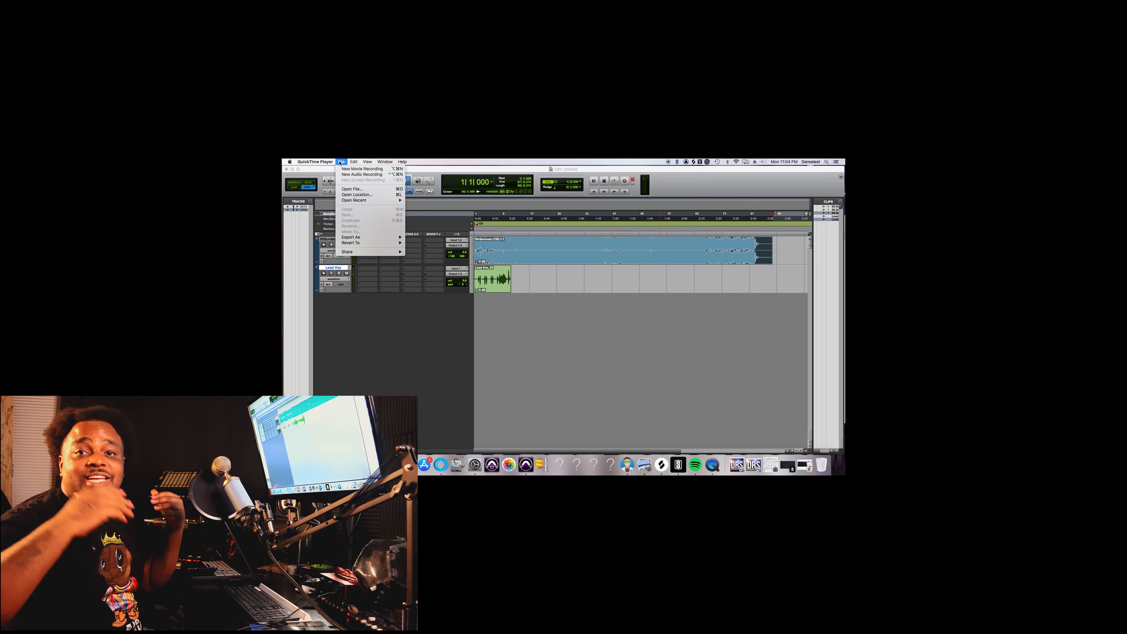
pyautogui.click(364, 190)
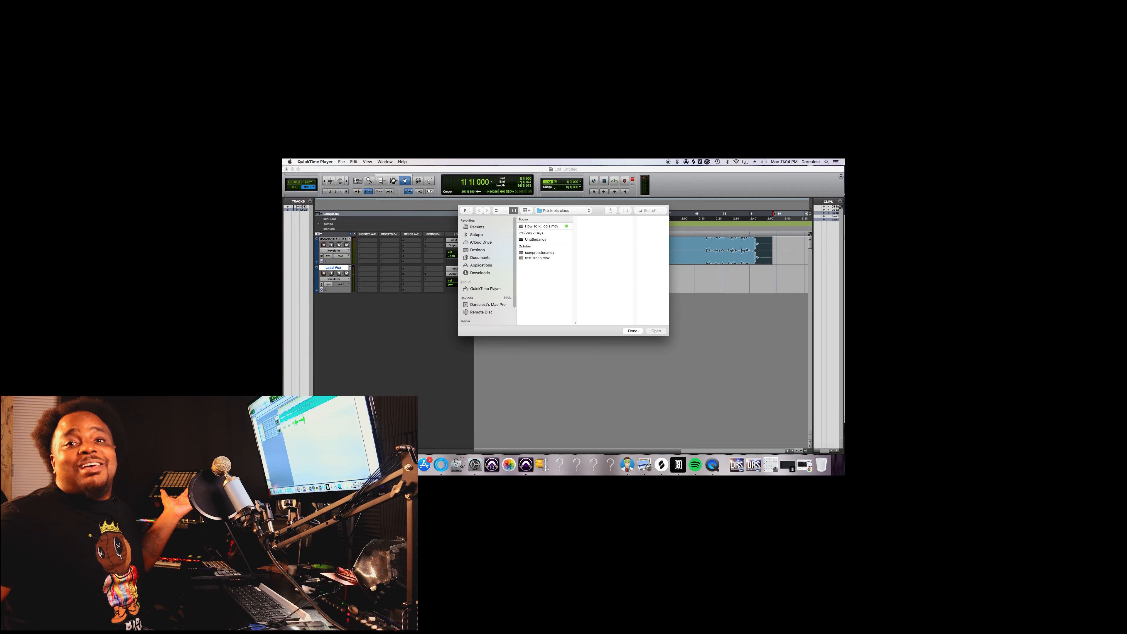